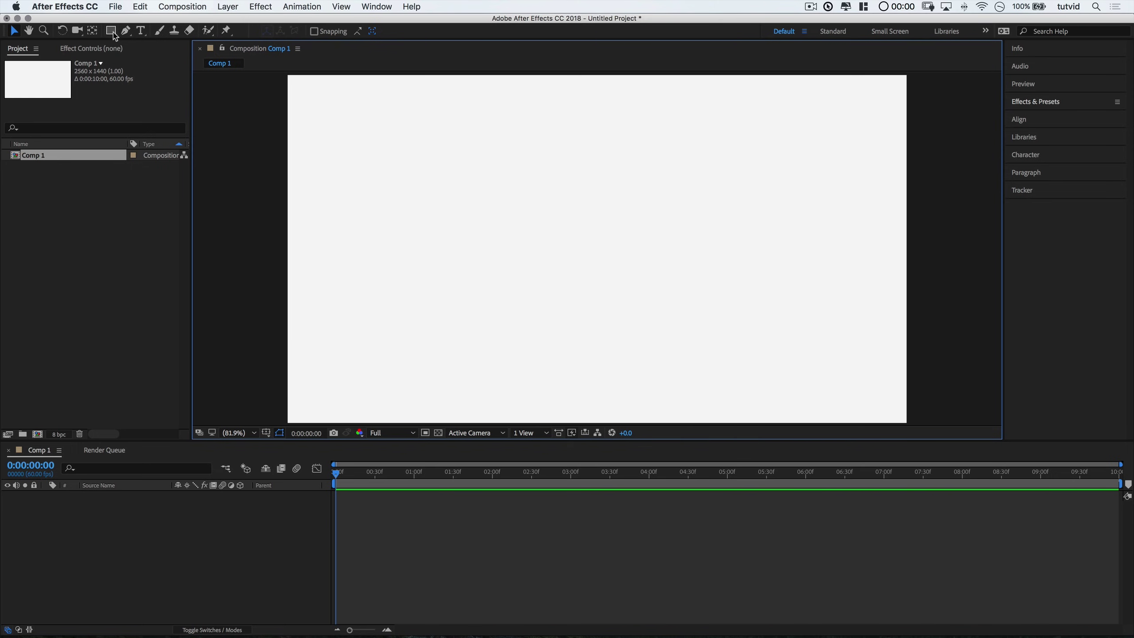
- Draw a circle near the centre of Comp 1 with no stroke and a red EE4747 fill
left_click_drag(111, 30, 158, 62)
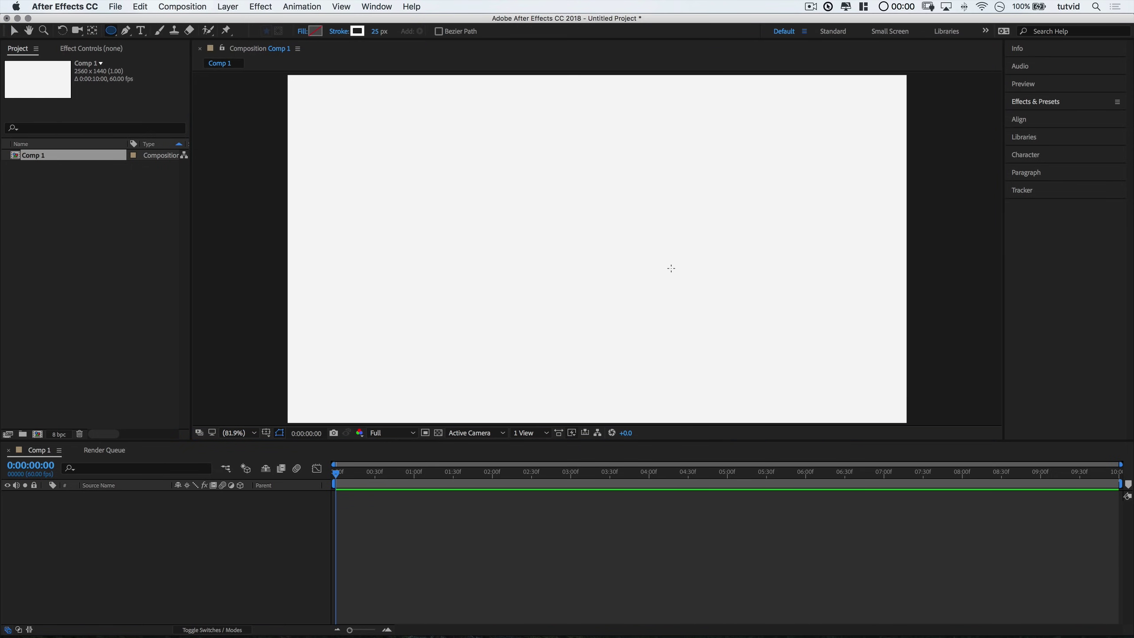
left_click_drag(518, 197, 583, 251)
left_click(339, 31)
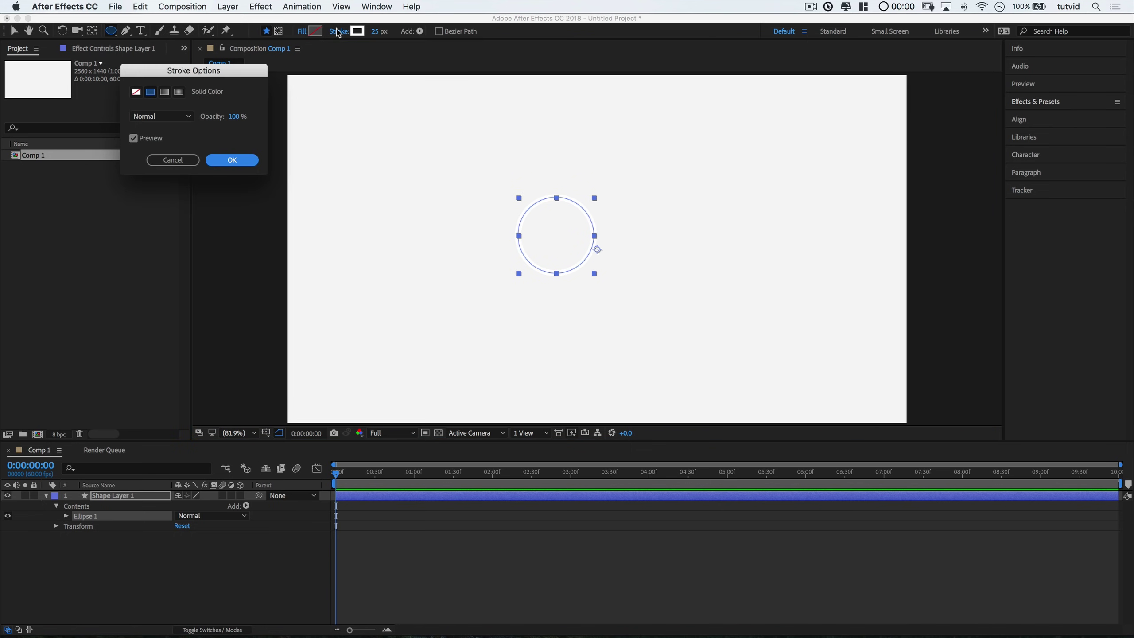
left_click(136, 93)
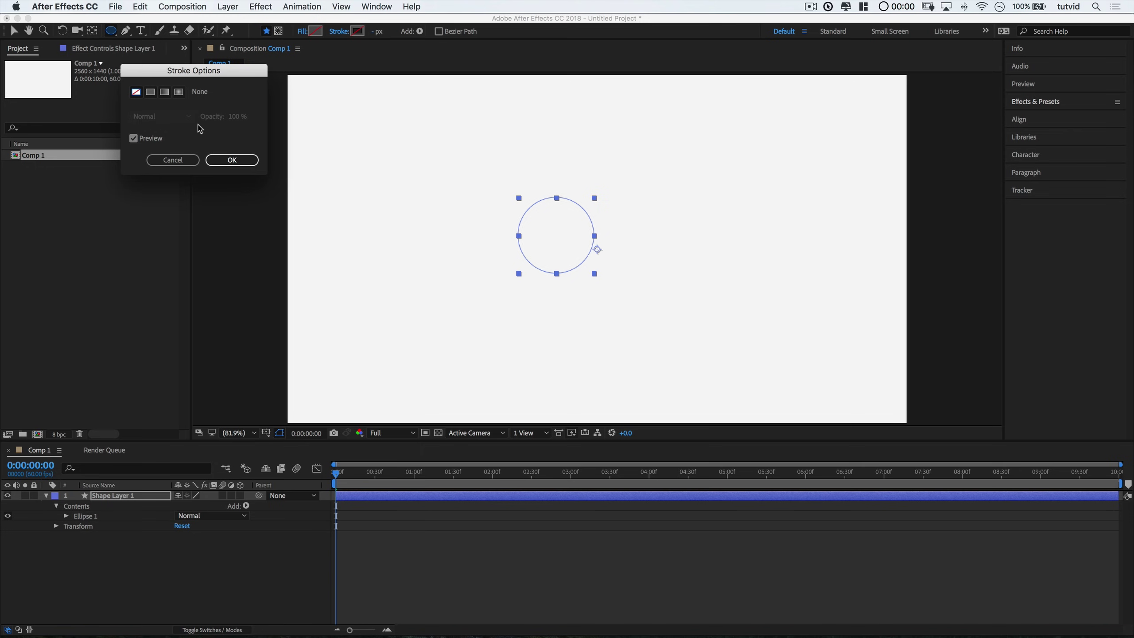
left_click(232, 159)
left_click(314, 31)
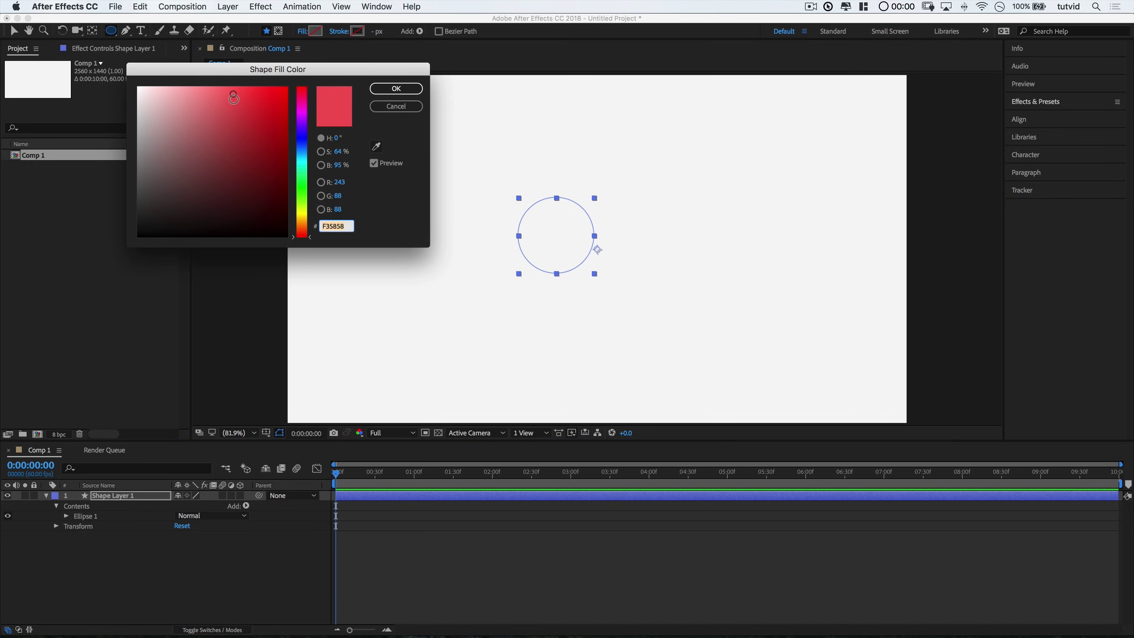
left_click(242, 97)
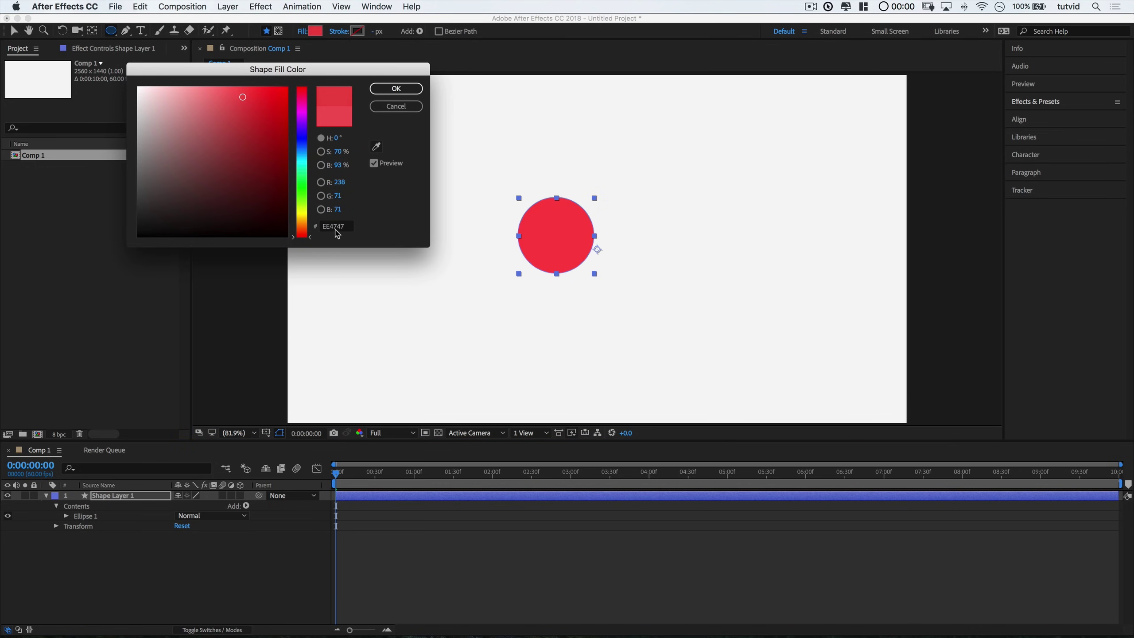
left_click(396, 89)
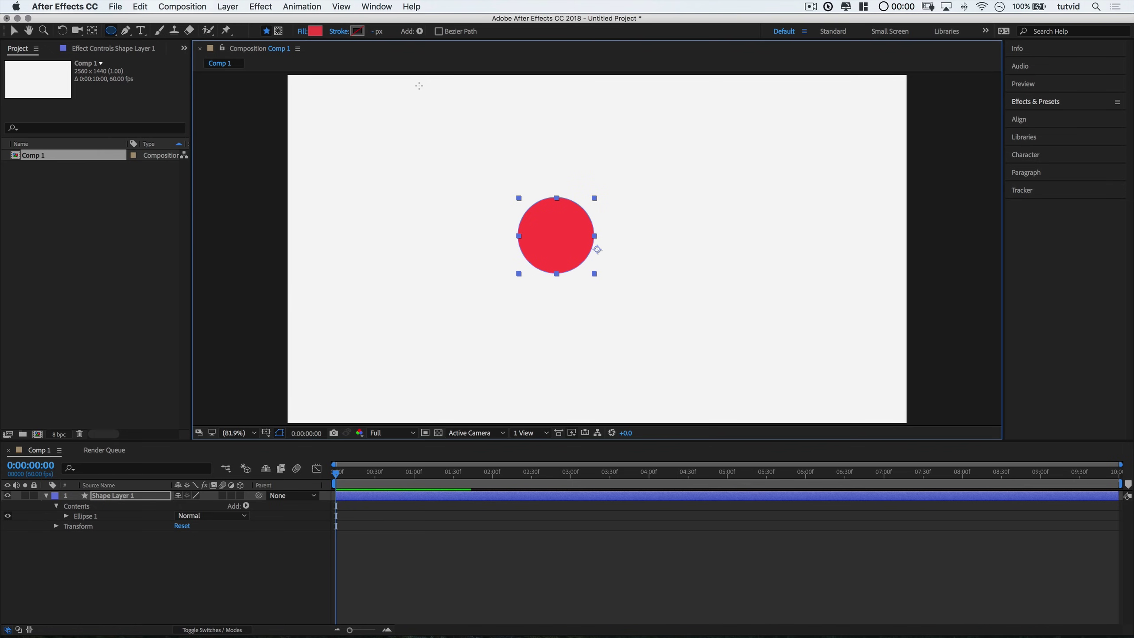
- Centre the circle's anchor point, then align the circle horizontally and vertically to the comp centre
left_click(93, 31)
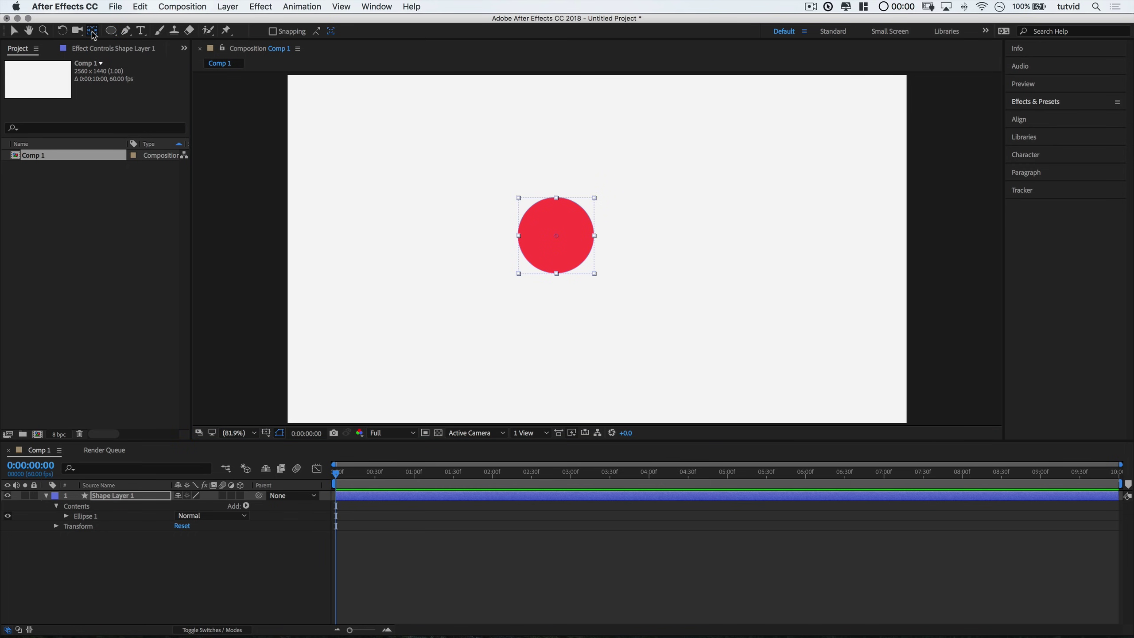
left_click(1015, 118)
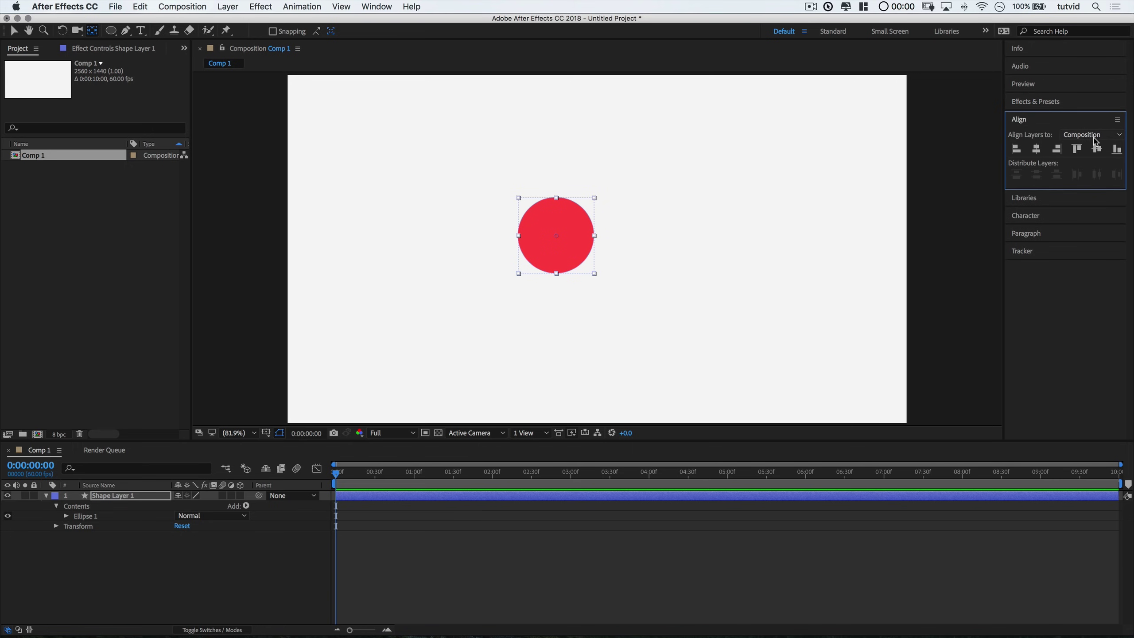
left_click(1035, 149)
left_click(1096, 149)
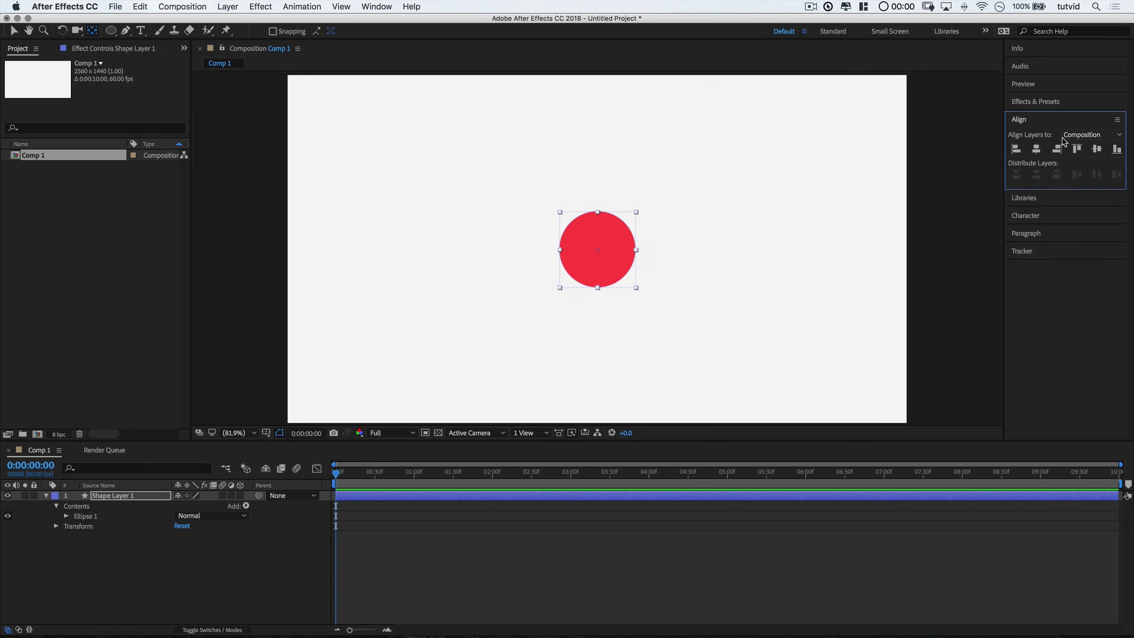
left_click(1057, 122)
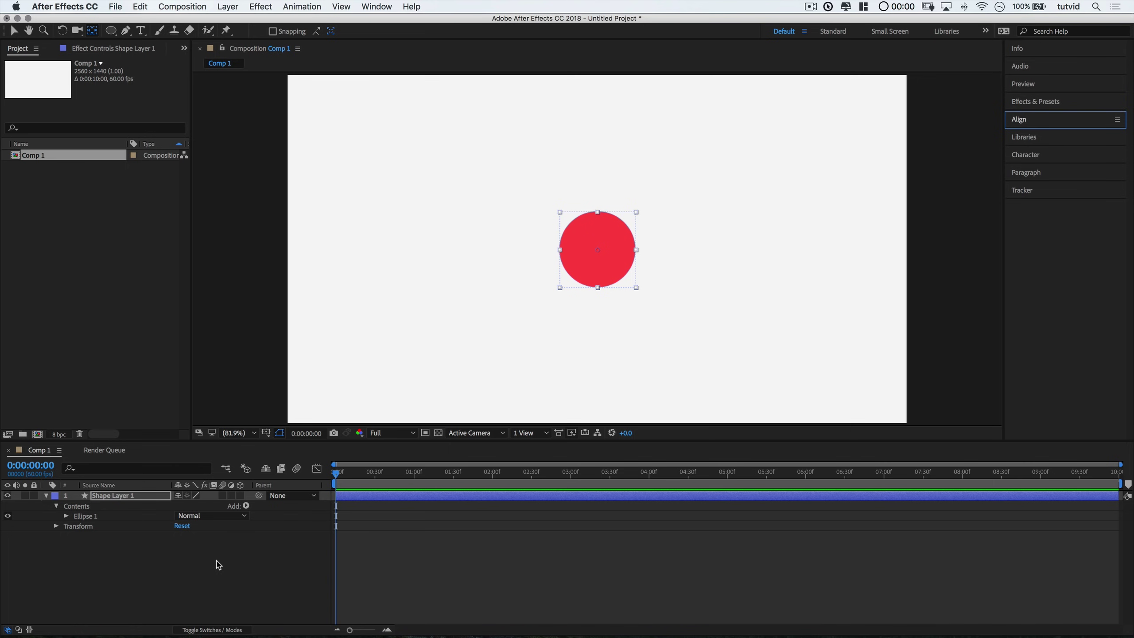
- Search Effects & Presets for 'Displ' and apply Turbulent Displace to the red circle
left_click(1031, 101)
left_click(1040, 117)
type("Displ")
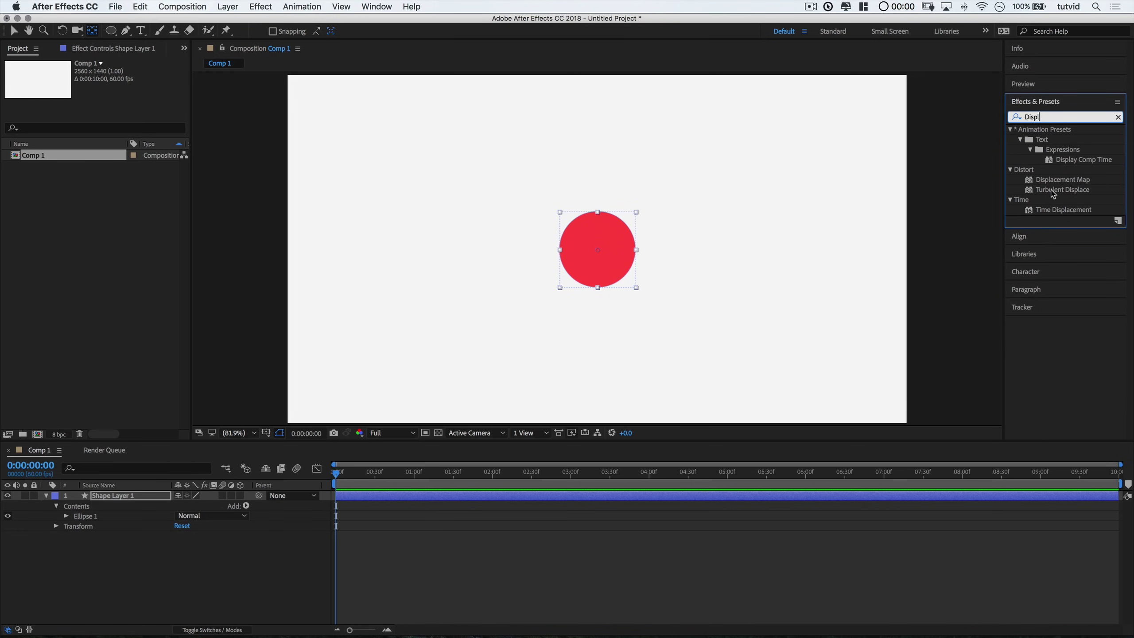
left_click_drag(1052, 193, 595, 236)
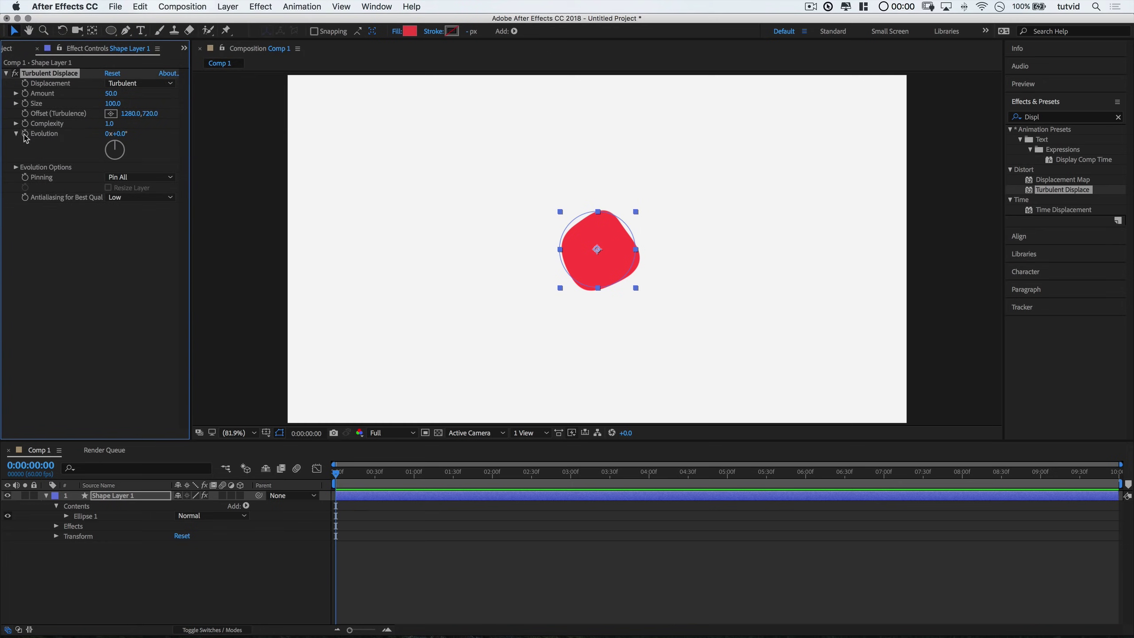
- Keyframe Evolution at 0x at the start and 5x at the comp's end
left_click(24, 134)
left_click_drag(338, 475, 1119, 488)
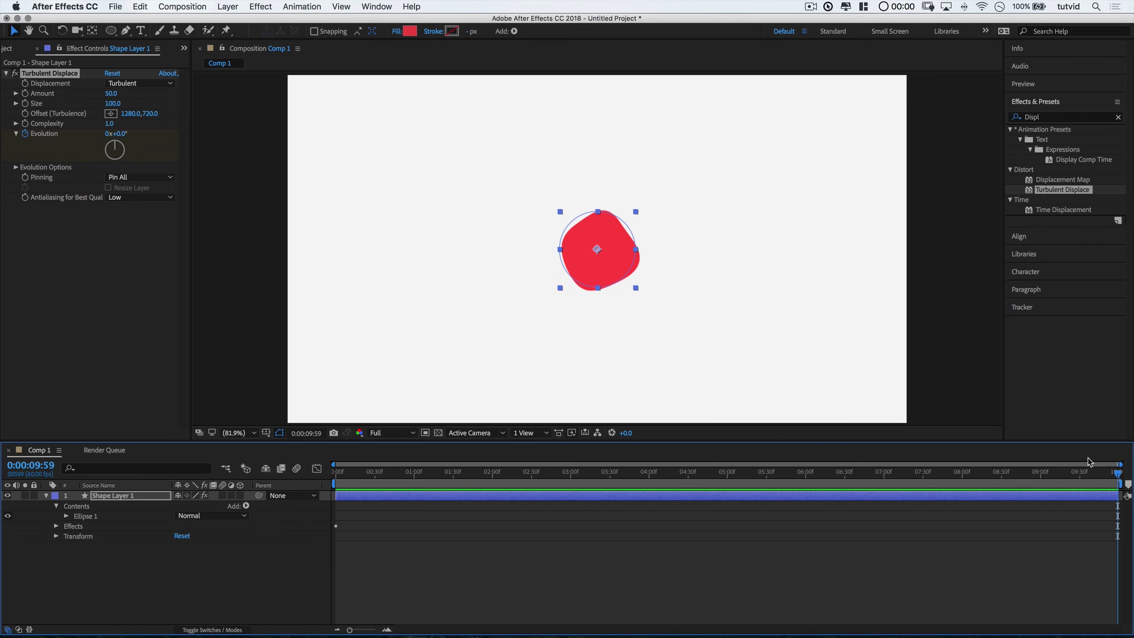
left_click(109, 135)
type("5")
key("Tab")
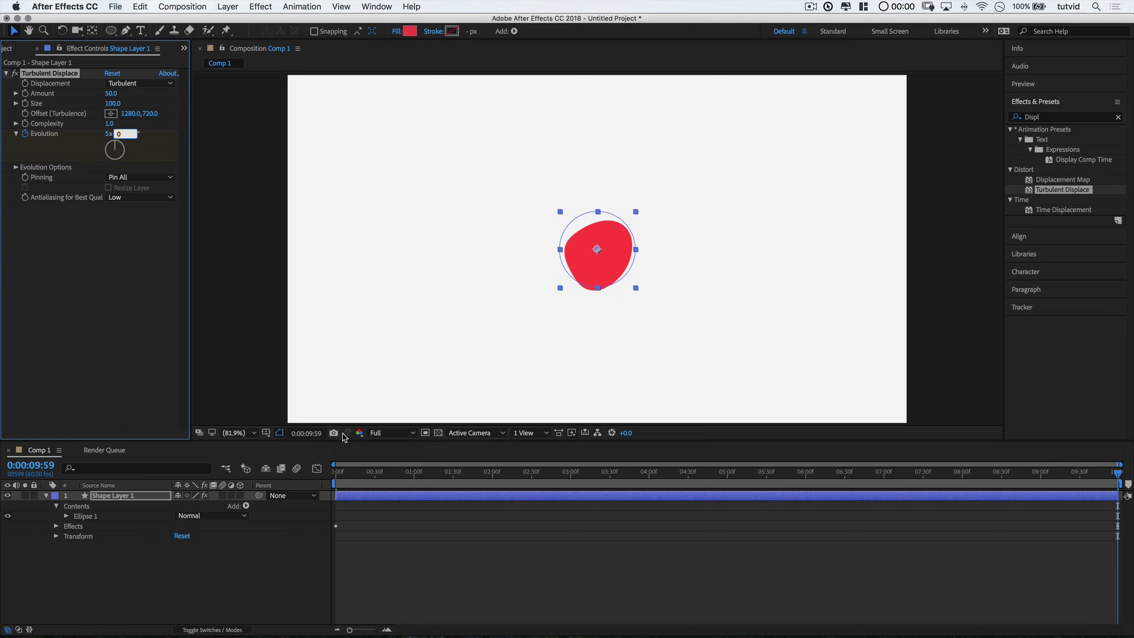
left_click_drag(342, 481, 258, 511)
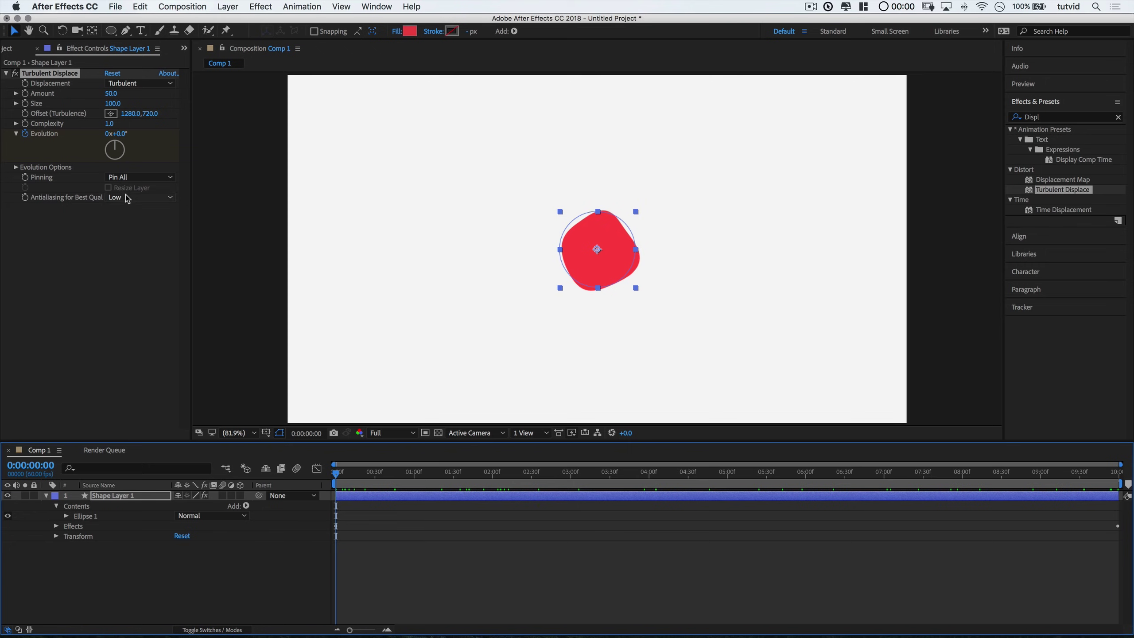
- Rename the circle layer to 'big blob'
right_click(119, 499)
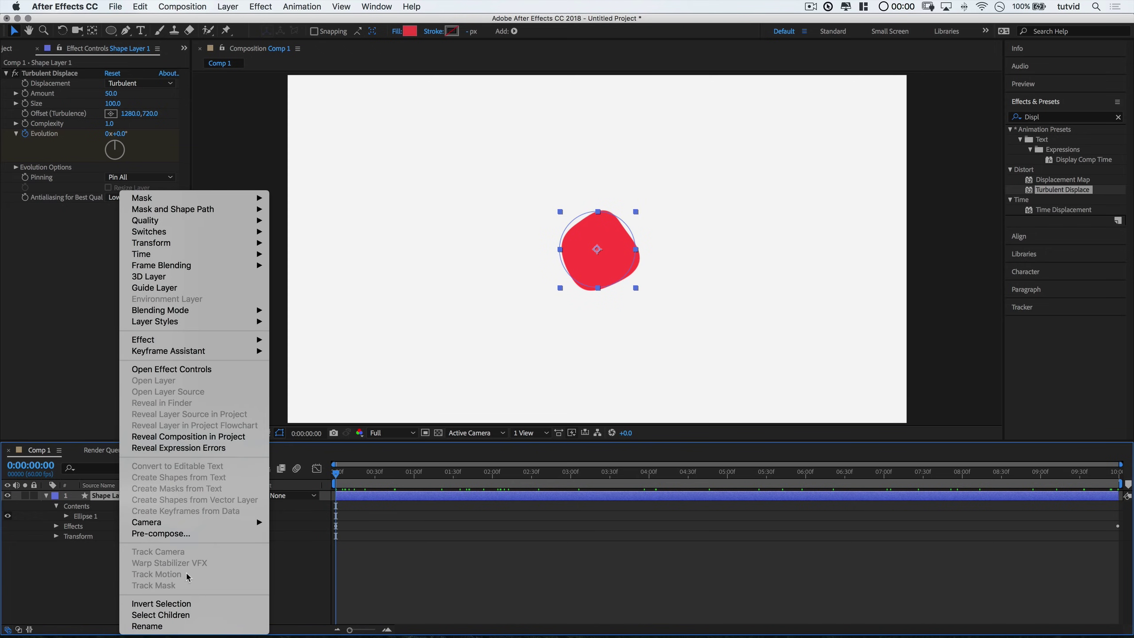
left_click(194, 626)
type("big blob")
key("Return")
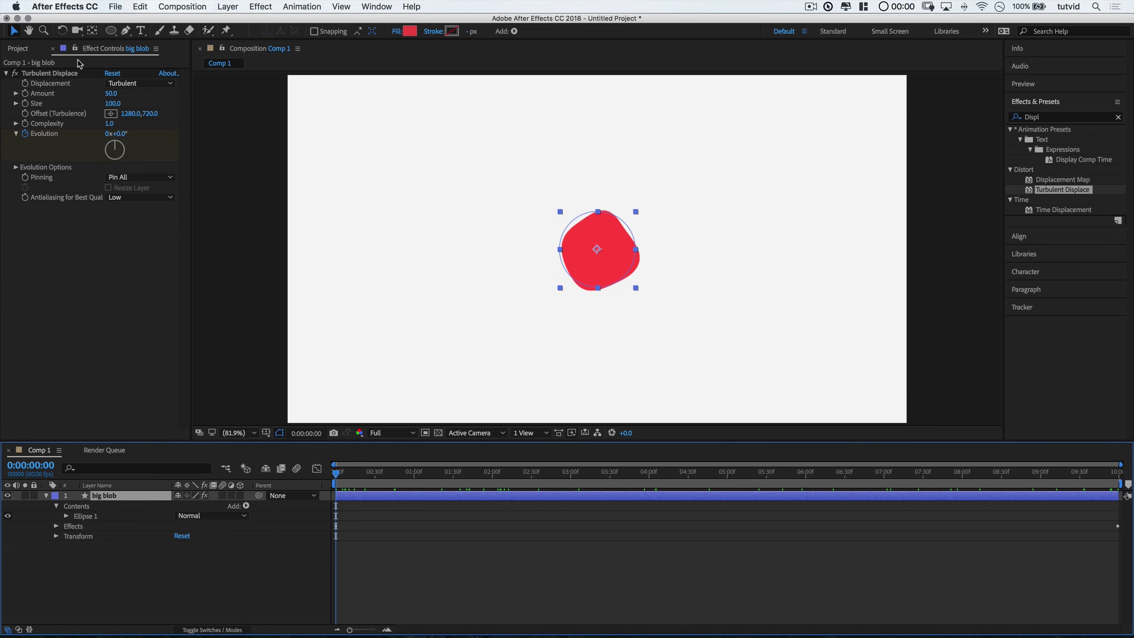
- Draw a small circle at the upper right on its own new shape layer
left_click(112, 31)
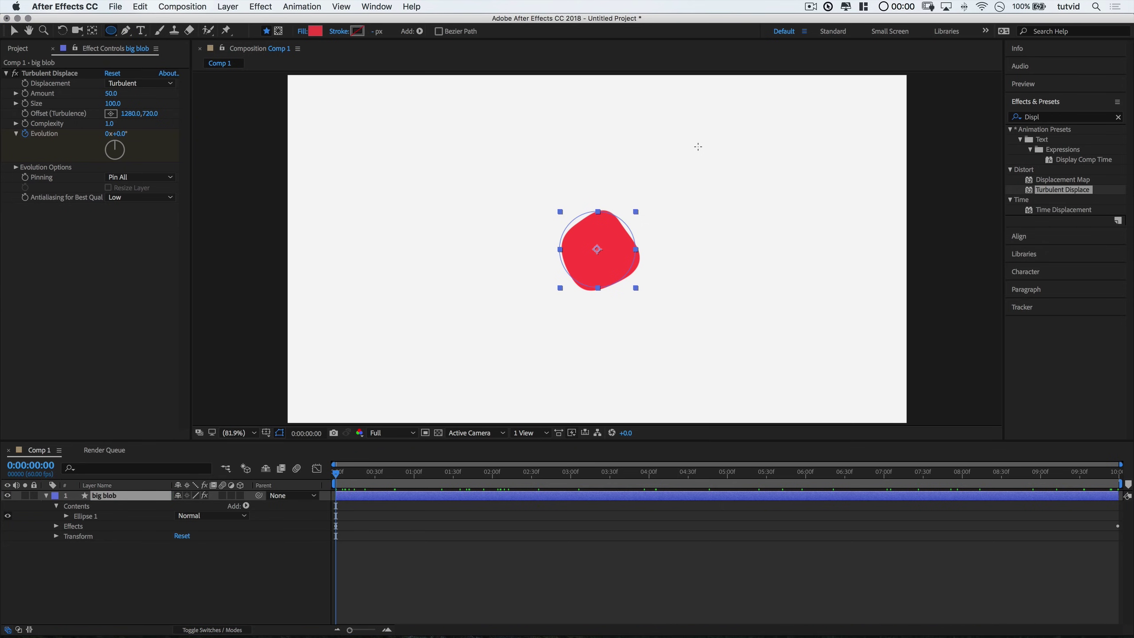
left_click_drag(697, 146, 730, 182)
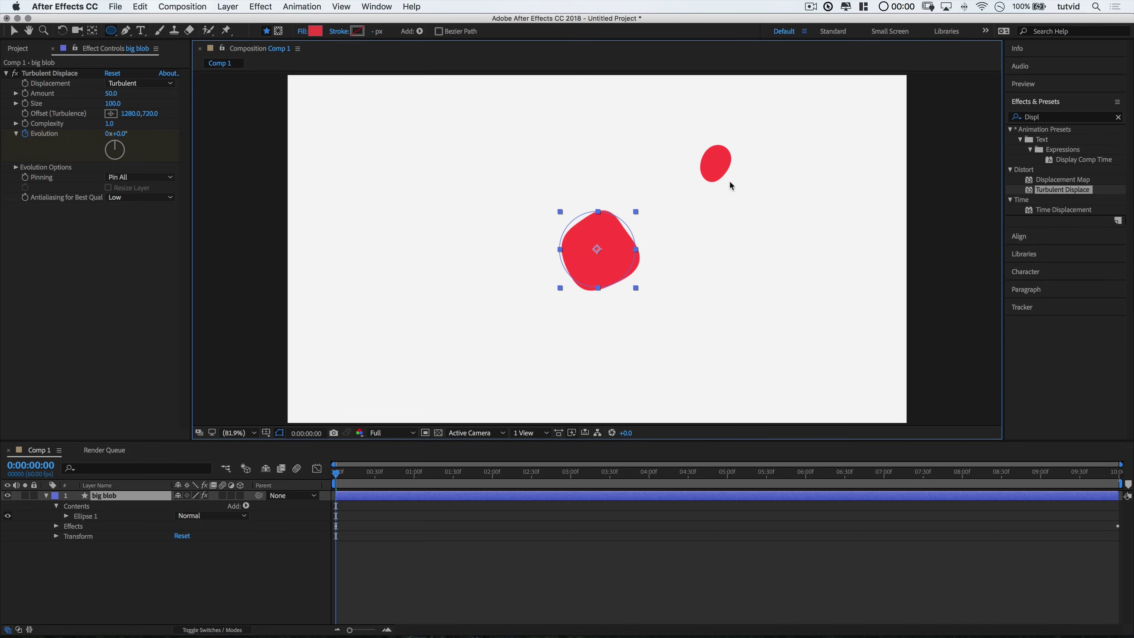
key("super+z")
left_click(220, 578)
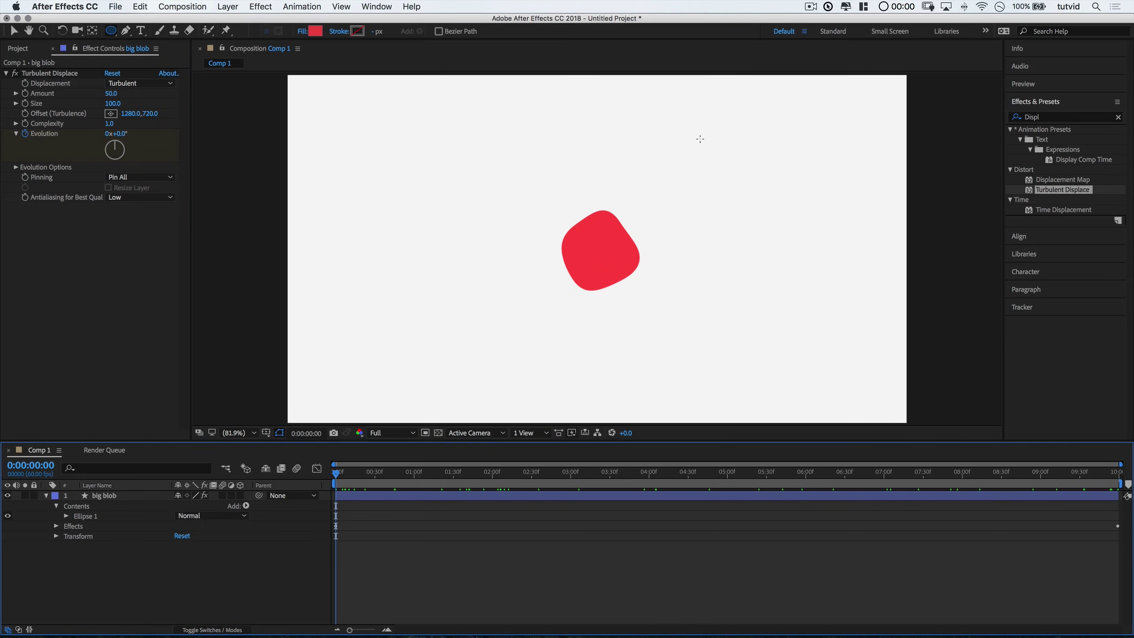
left_click_drag(700, 139, 732, 172)
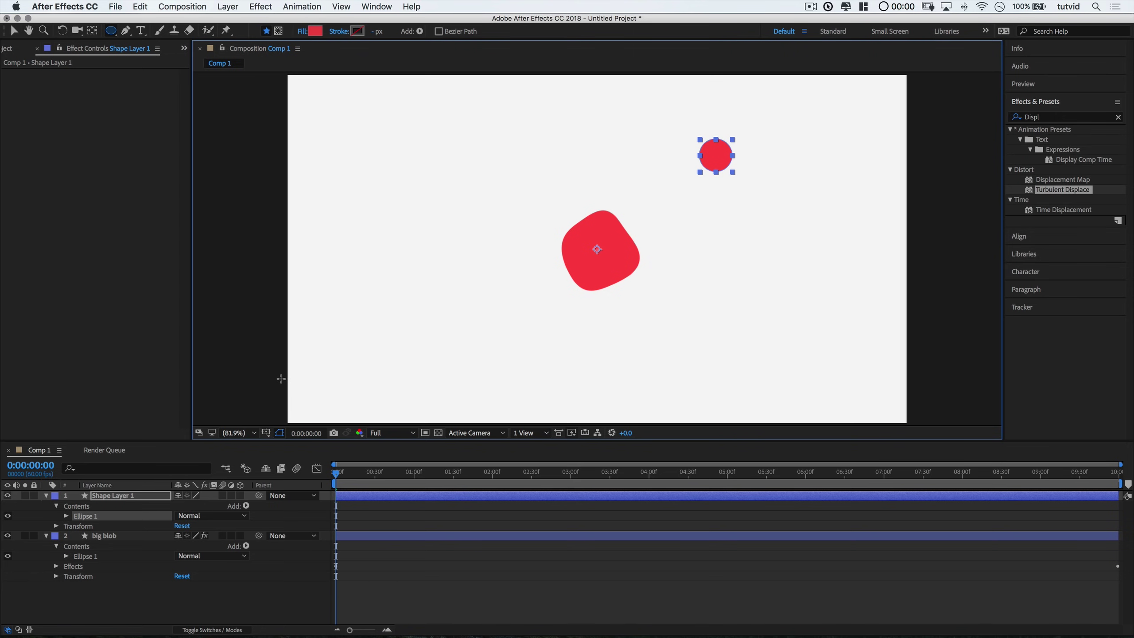
- Centre the small circle's anchor and set a Position keyframe at 0:00, then go to 1 s
key("p")
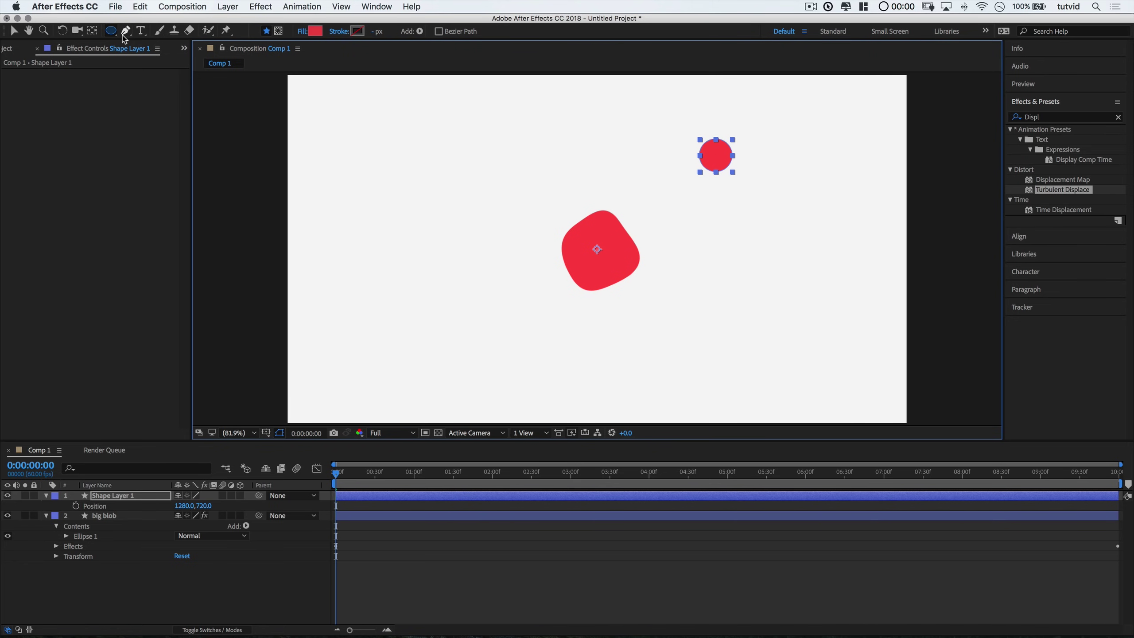
left_click(93, 32)
key("super+alt+Home")
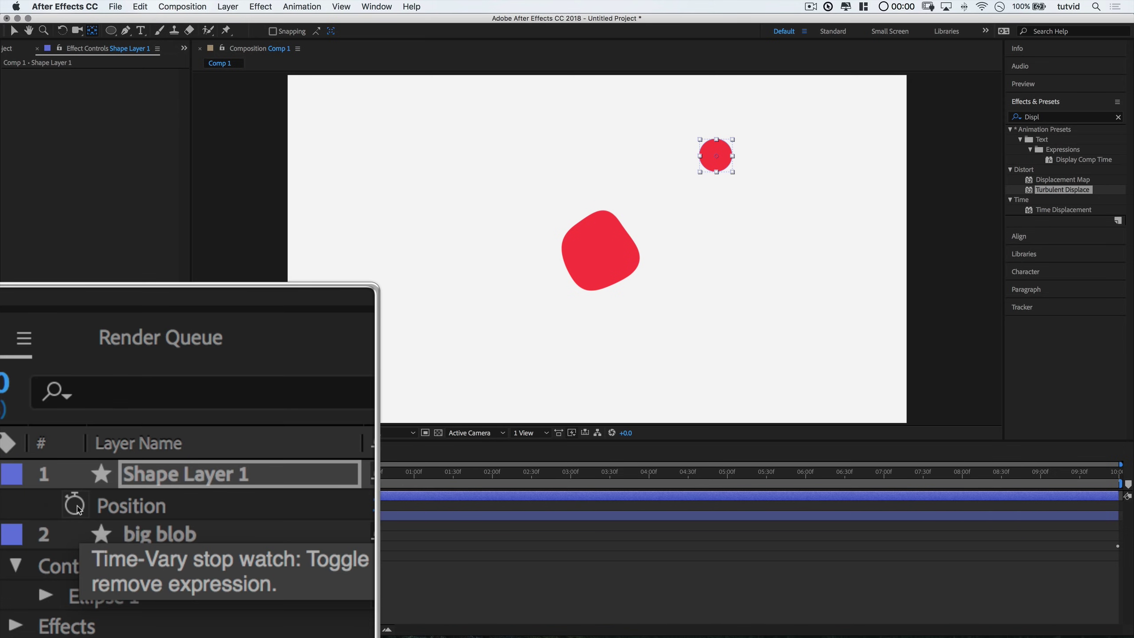
left_click(76, 505)
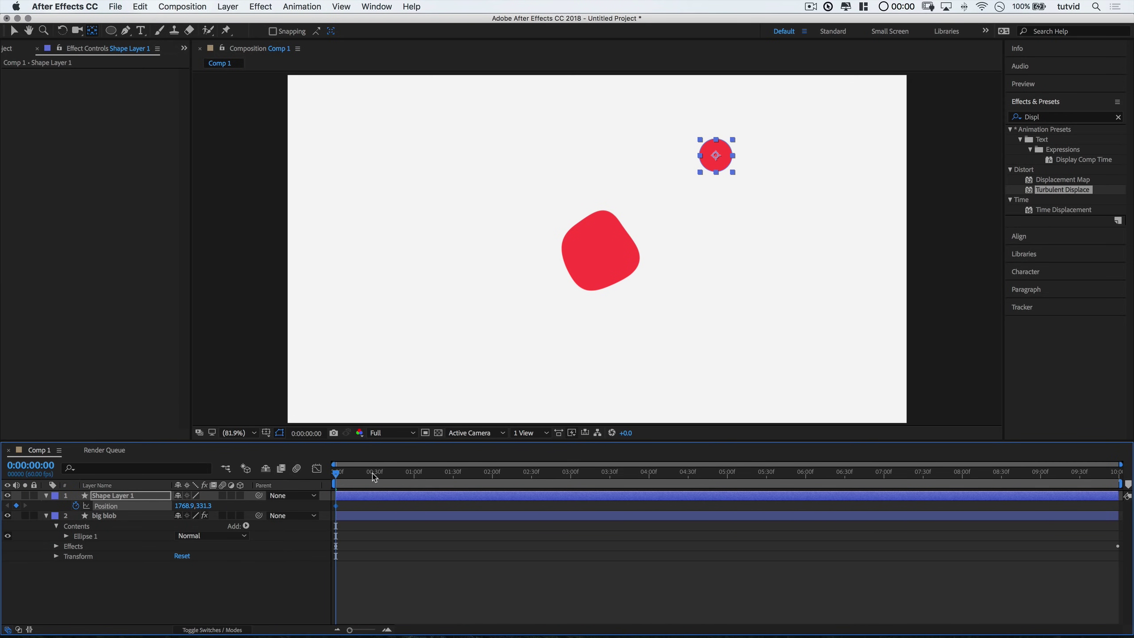
left_click_drag(374, 477, 414, 476)
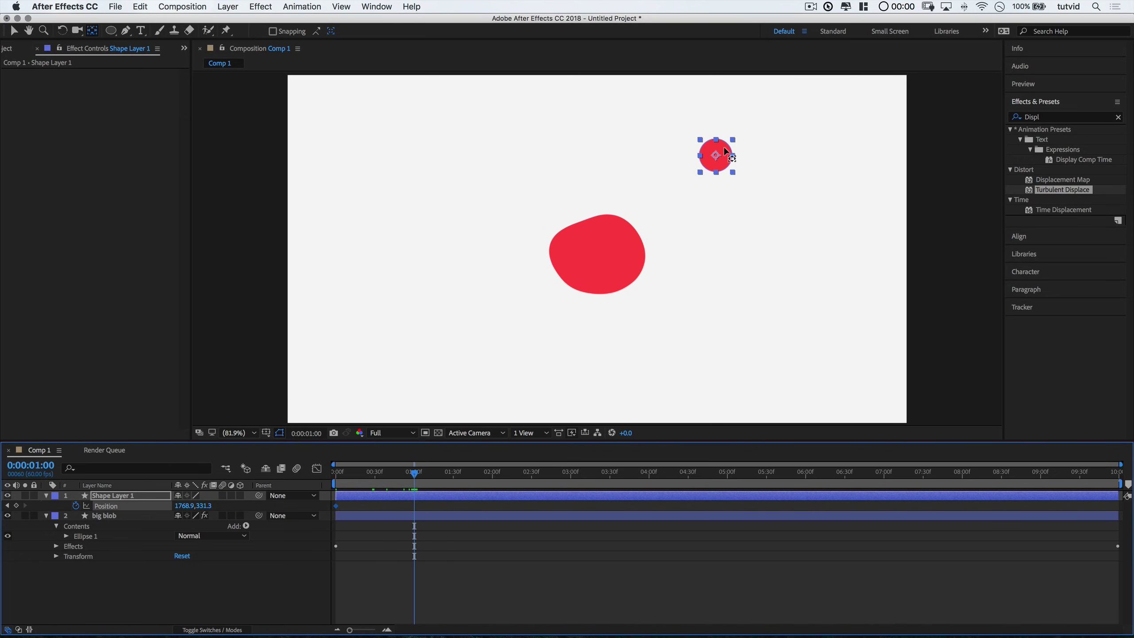
- Move the small circle down to the lower right and bend its motion path through the big blob
left_click_drag(725, 149, 721, 361)
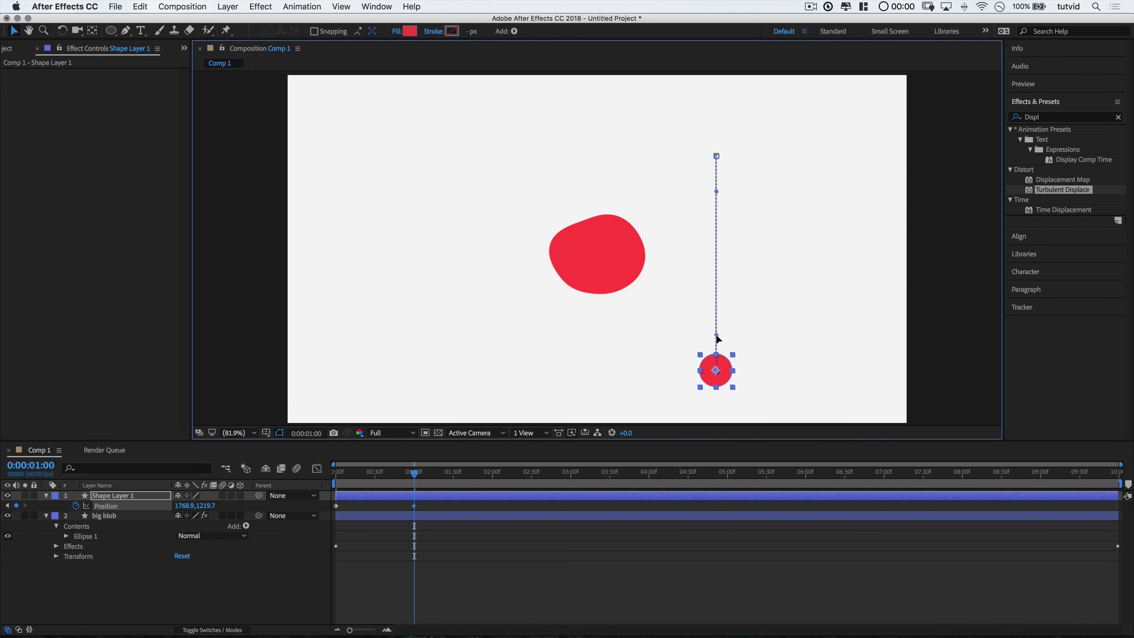
left_click_drag(716, 336, 541, 293)
left_click_drag(715, 193, 557, 193)
left_click_drag(541, 290, 542, 300)
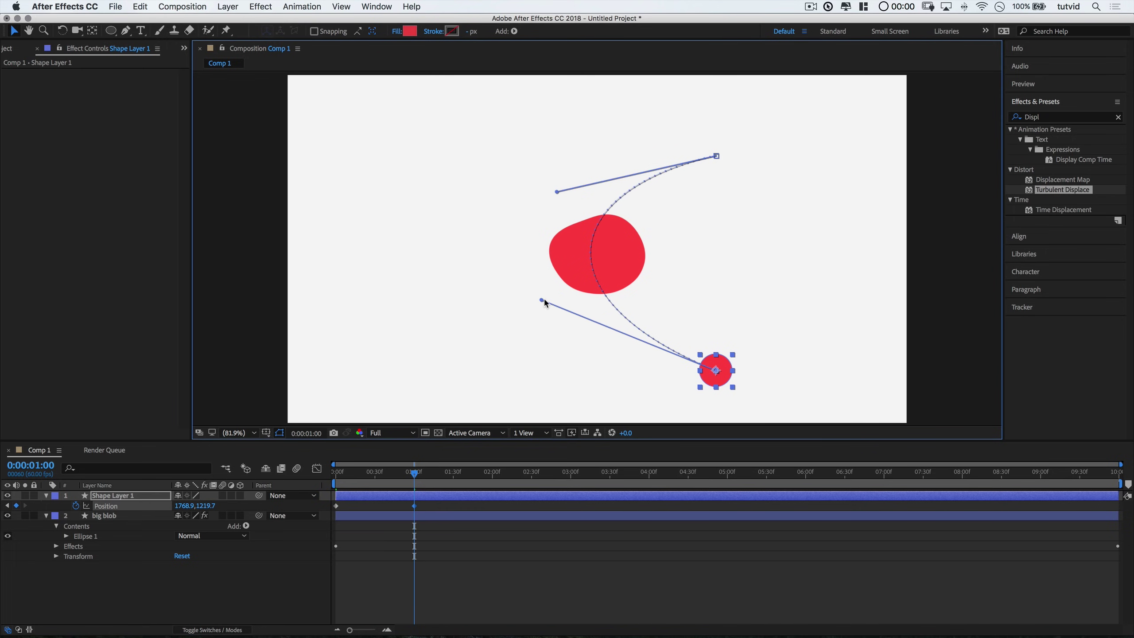
key("space")
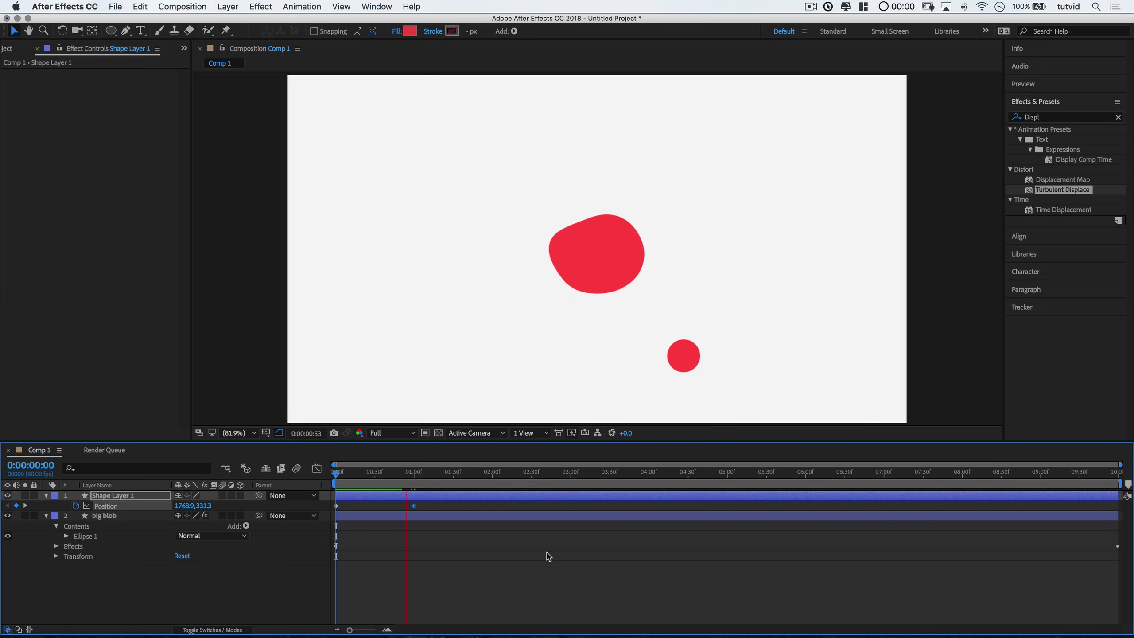
key("space")
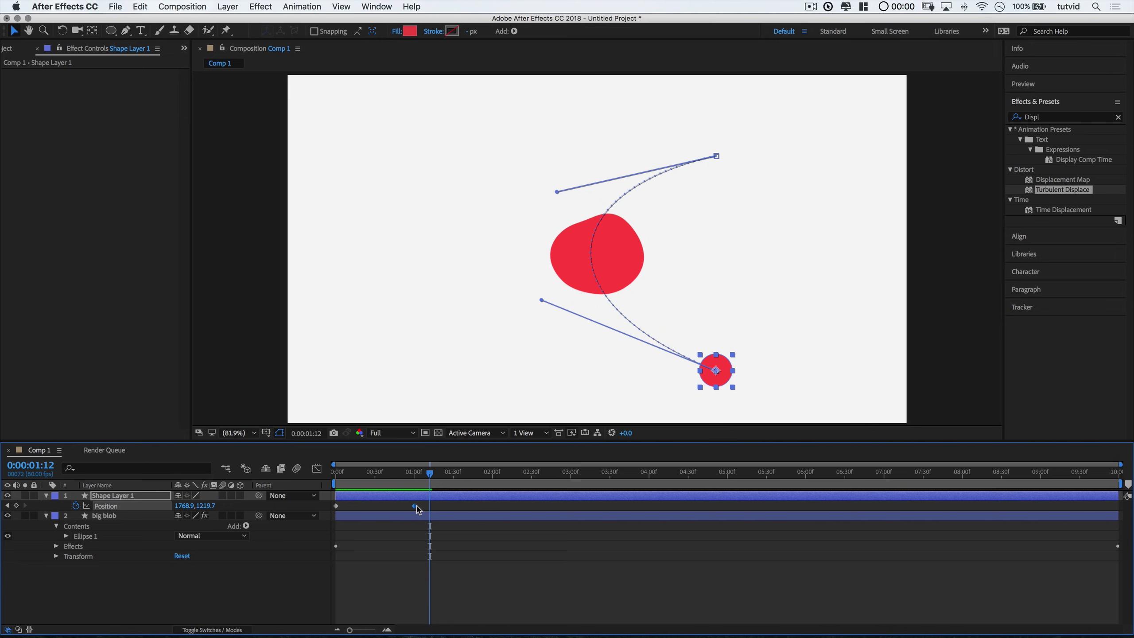
- Apply Easy Ease to both Position keyframes
left_click(336, 506, "shift")
key("F9")
left_click_drag(396, 473, 335, 474)
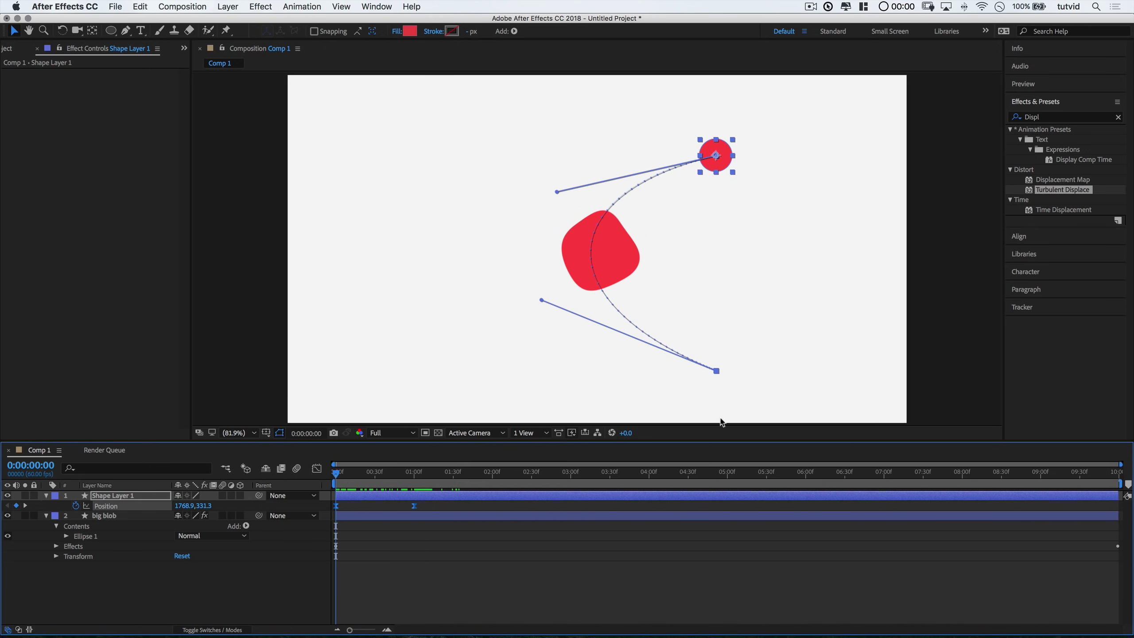
- Rename the moving shape layer to 'small blob' and collapse both layers
right_click(124, 501)
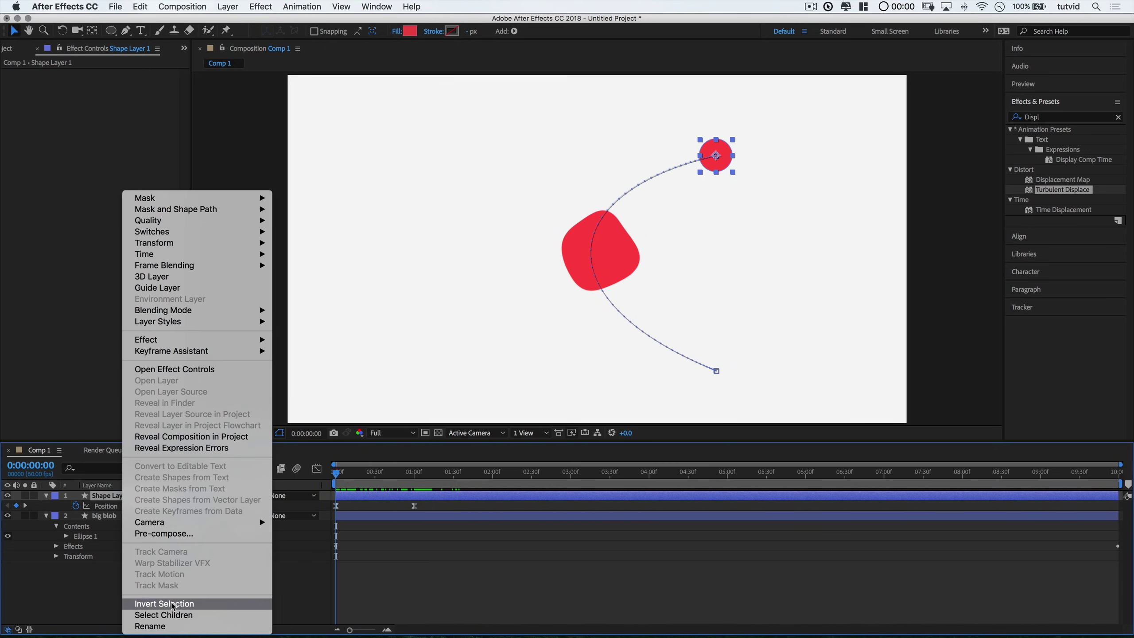
left_click(156, 625)
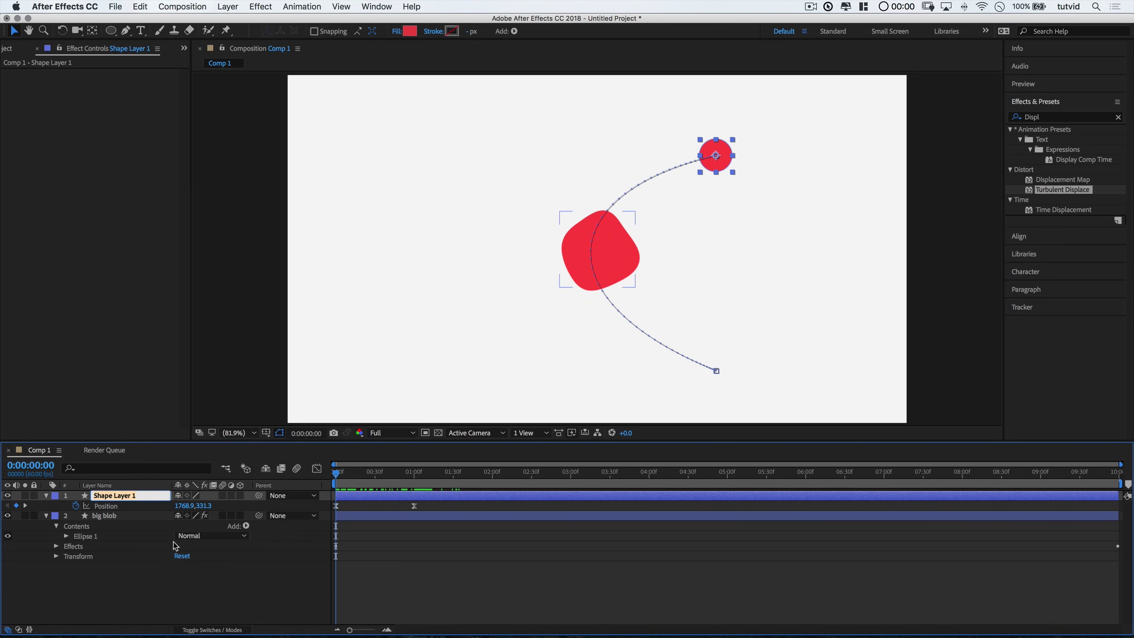
type("small blob")
key("Return")
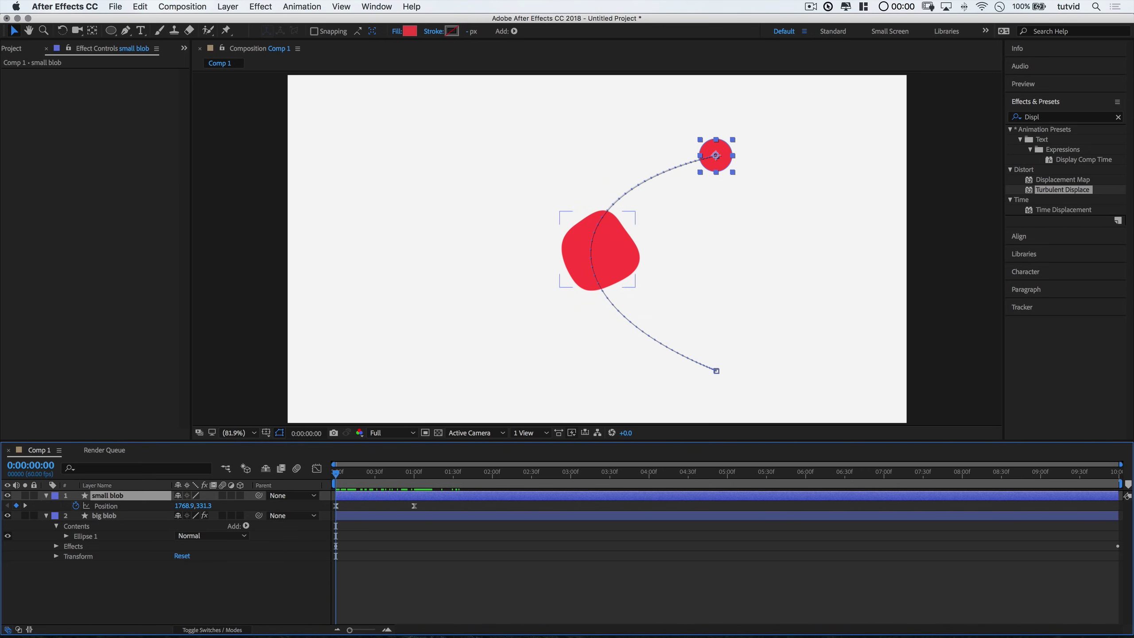
left_click(46, 495)
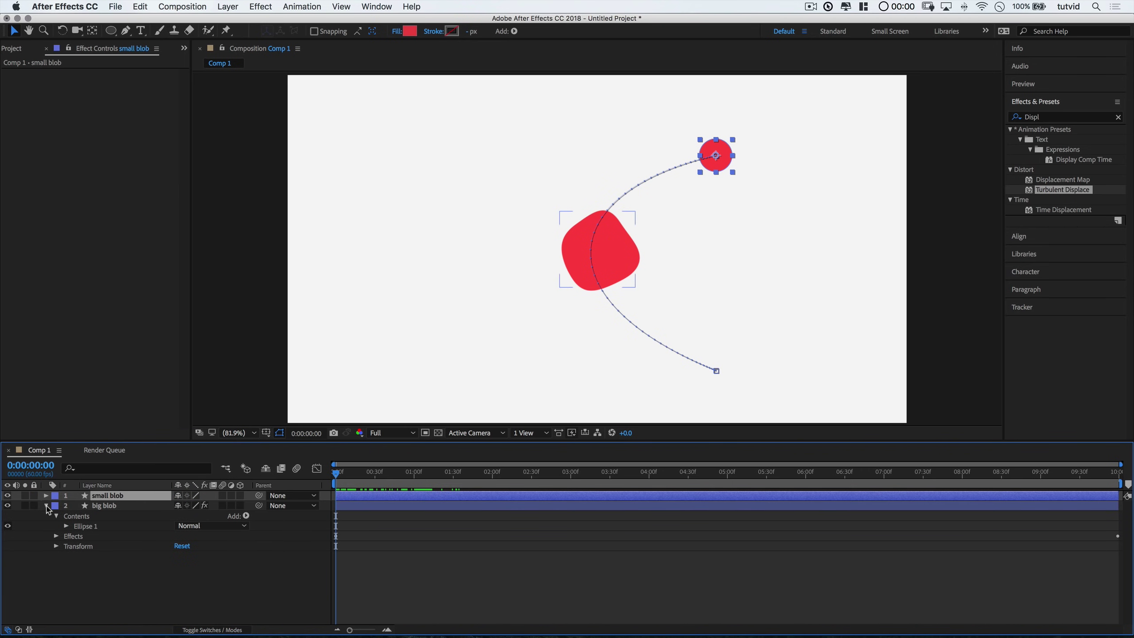
left_click(46, 506)
- Apply Turbulent Displace to small blob with Evolution 3x at the end and Amount 20
left_click_drag(1049, 197, 717, 155)
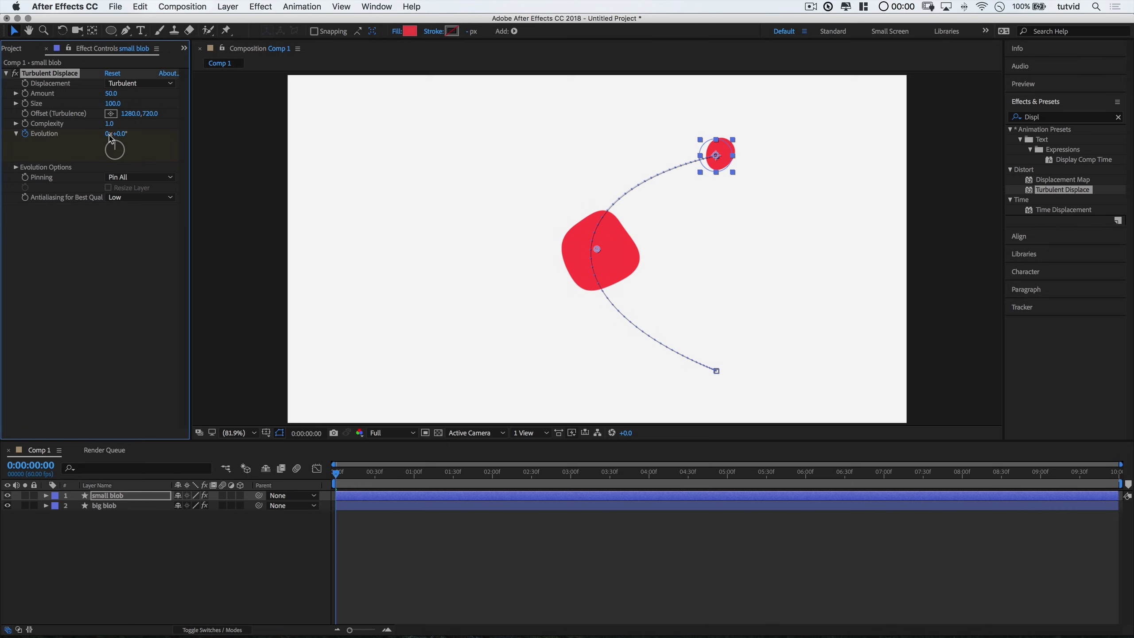
left_click(1111, 471)
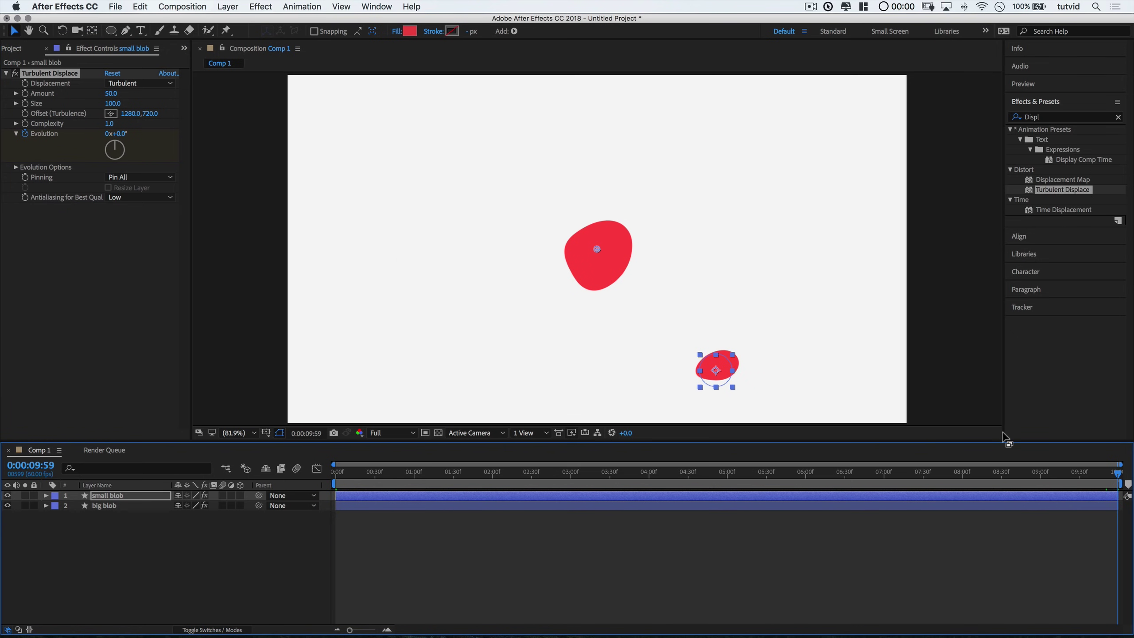
left_click(109, 134)
key("Tab")
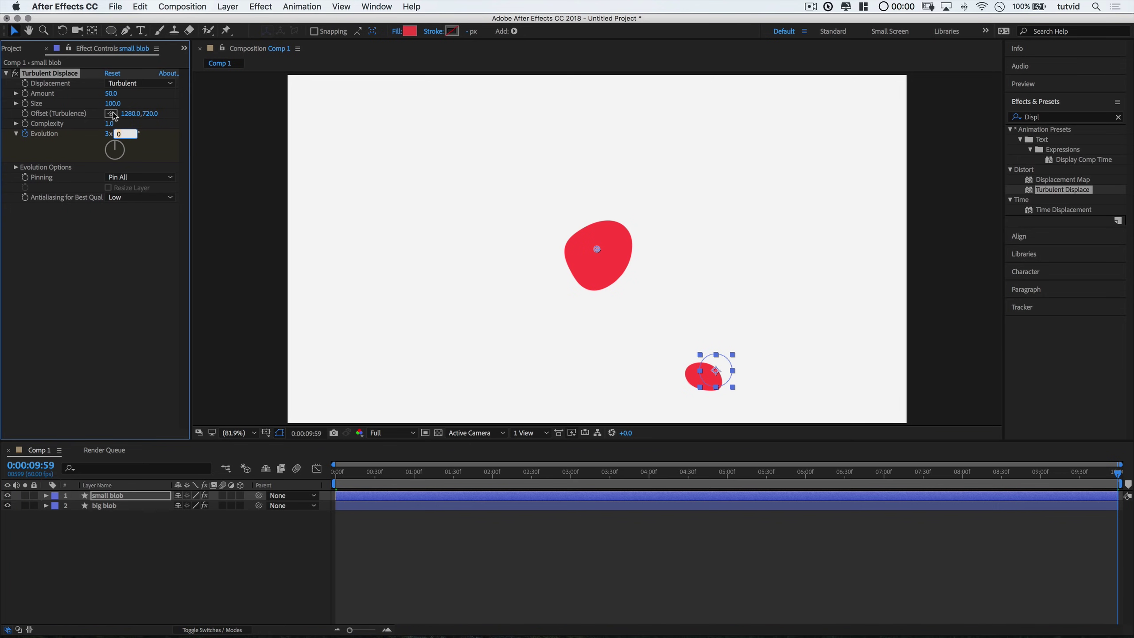
left_click(111, 93)
type("20")
key("Tab")
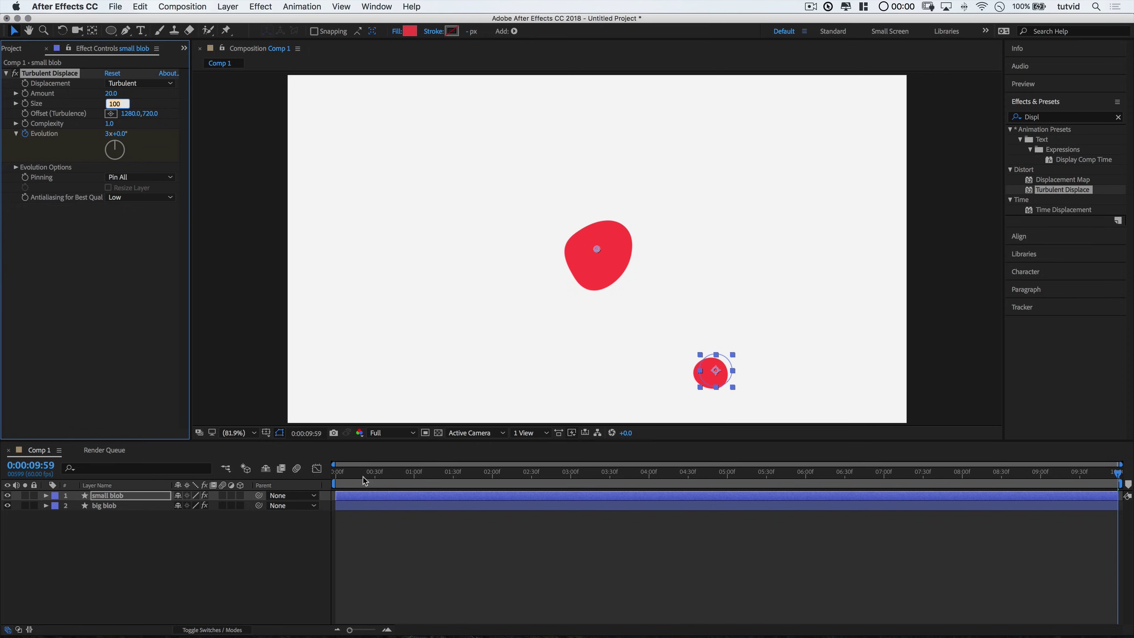
left_click_drag(364, 474, 292, 459)
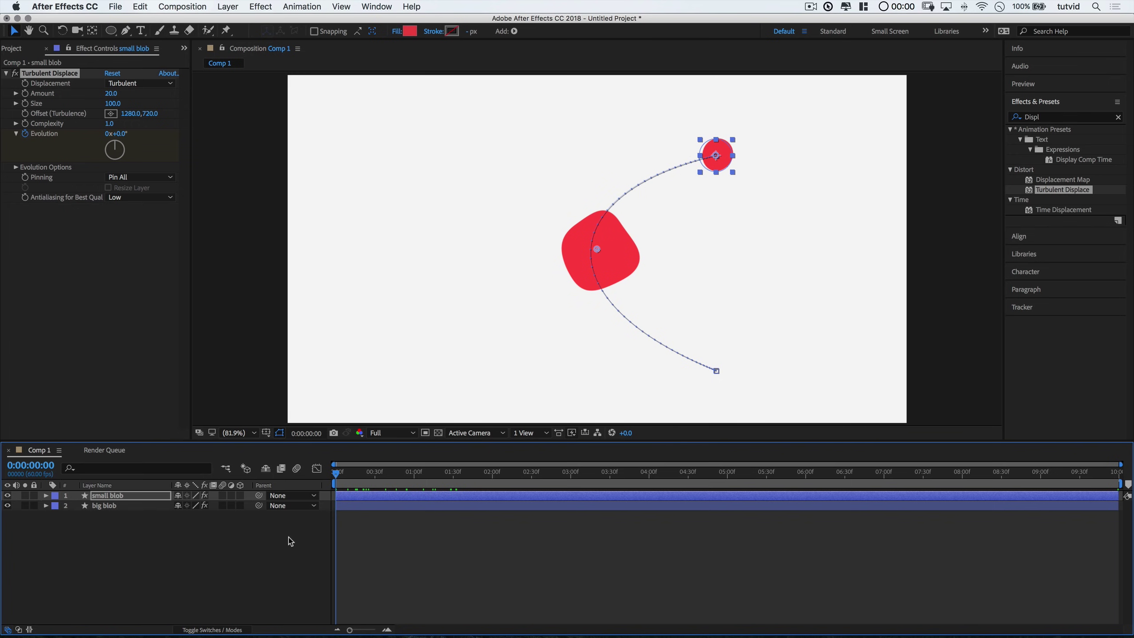
- Go to frame 21 and twirl open small blob's Contents > Ellipse 1 properties
left_click_drag(336, 475, 363, 477)
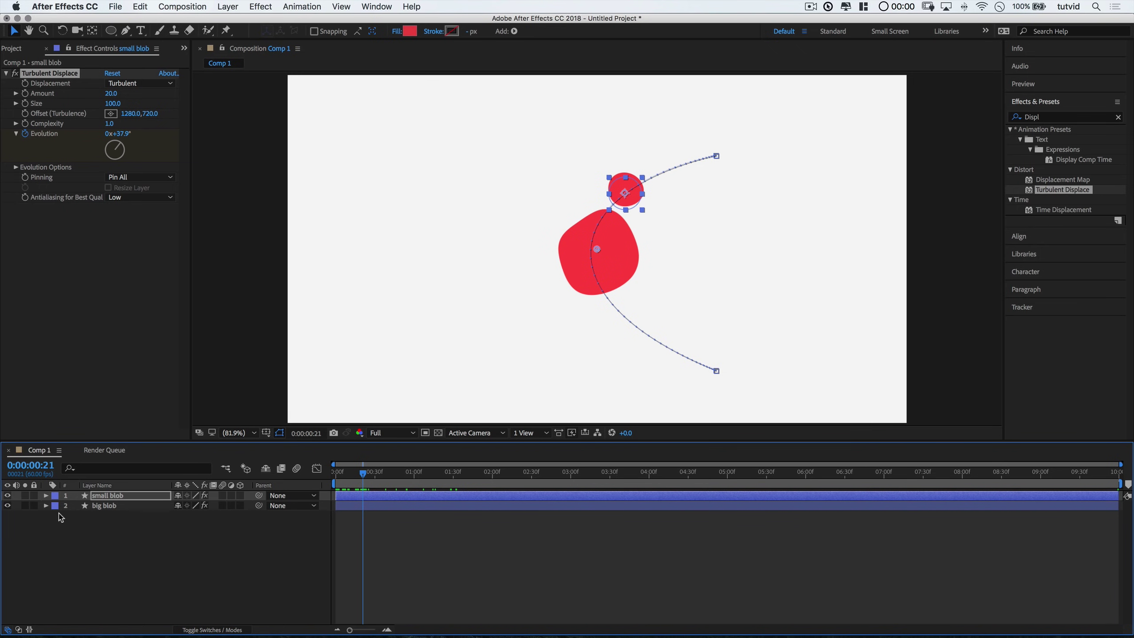
left_click(46, 496)
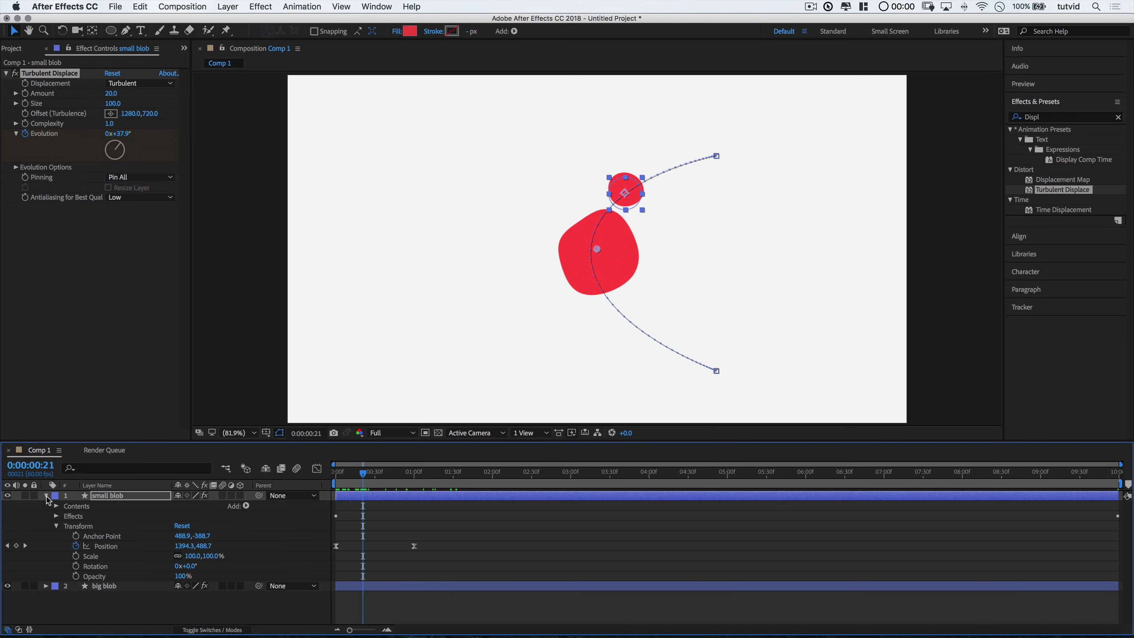
left_click(57, 526)
left_click(57, 506)
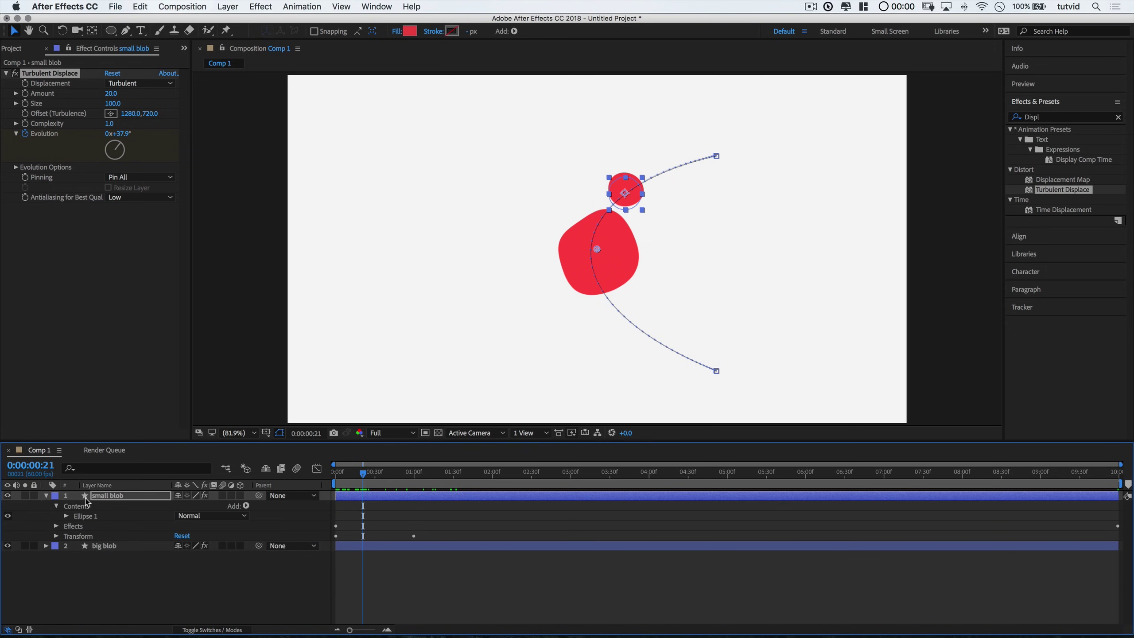
left_click(67, 516)
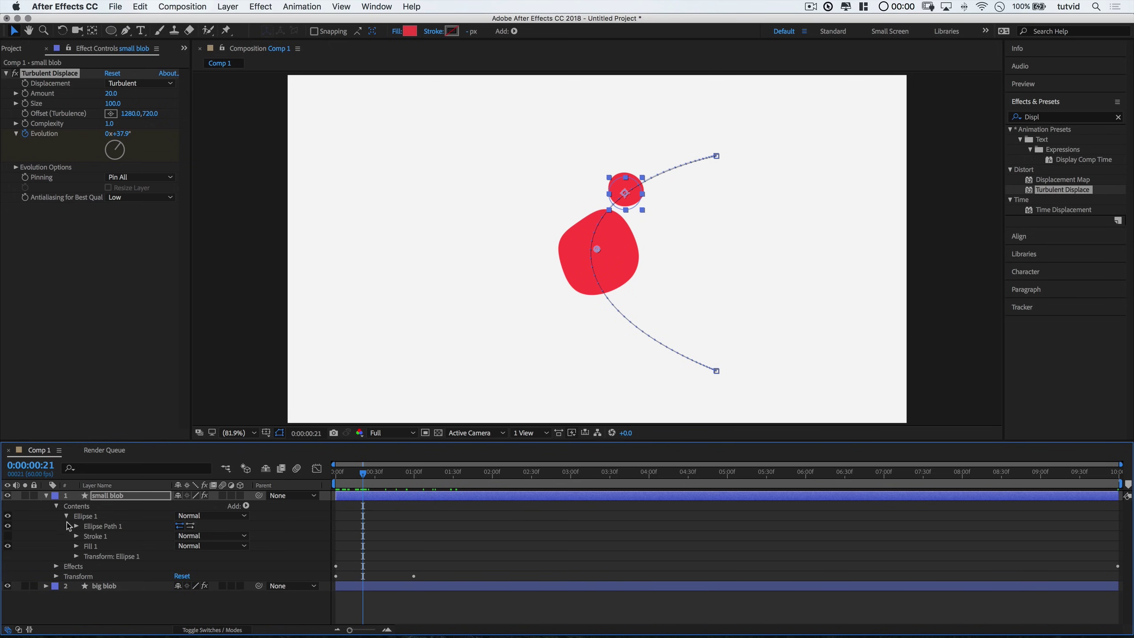
- Keyframe small blob's Fill Color from red at frame 21 to orange EEB947 at frame 29
left_click(76, 546)
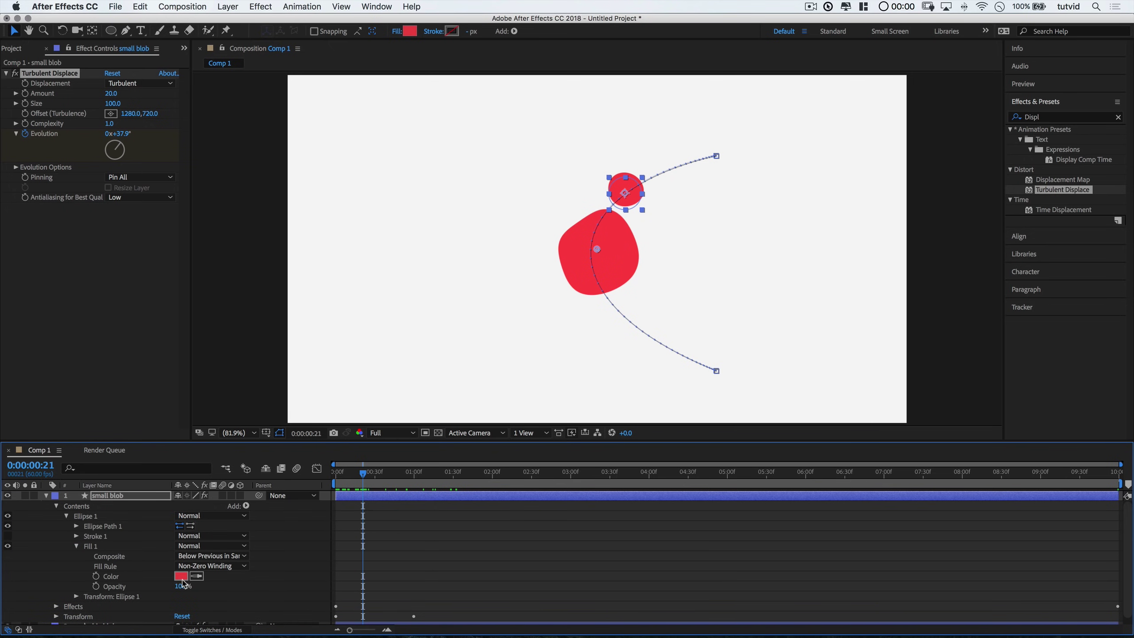
left_click(96, 576)
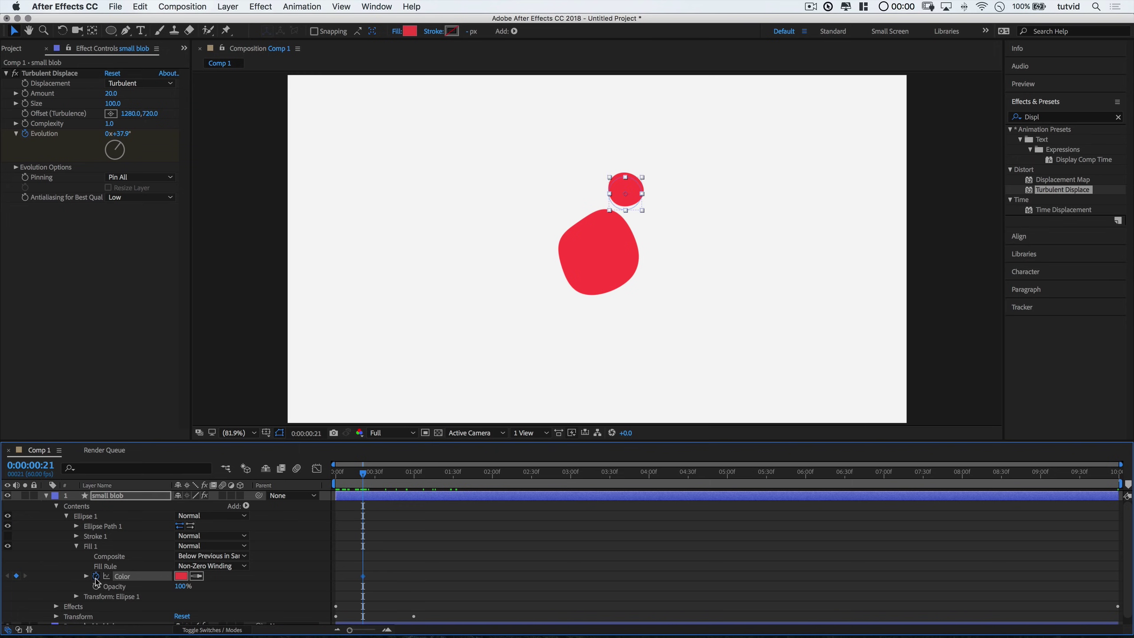
left_click_drag(362, 477, 374, 478)
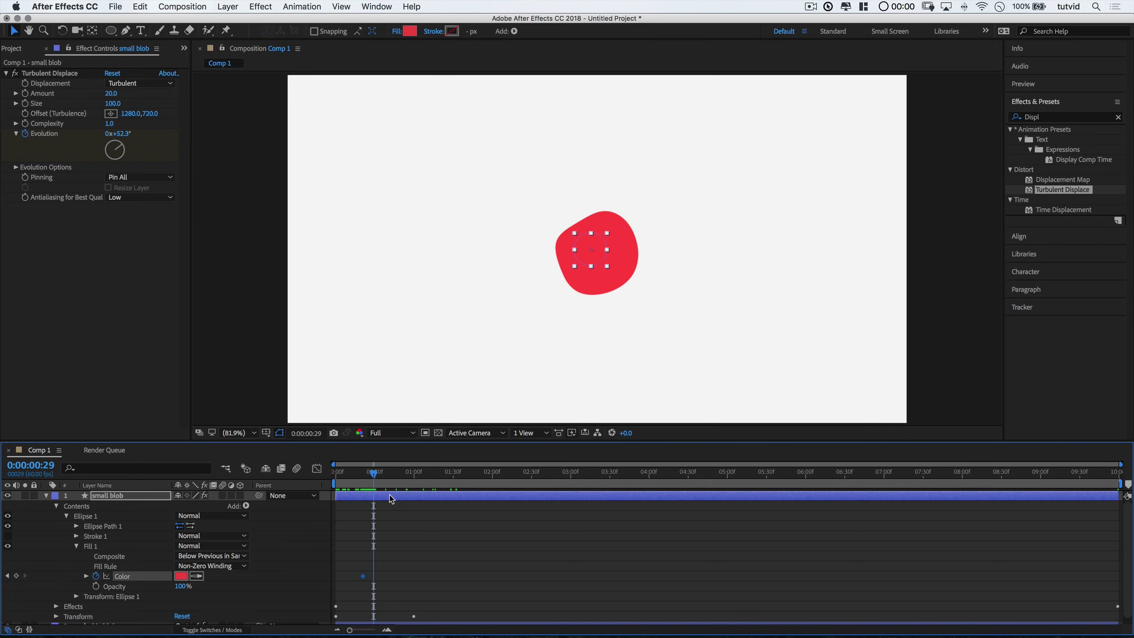
left_click(181, 576)
left_click(303, 217)
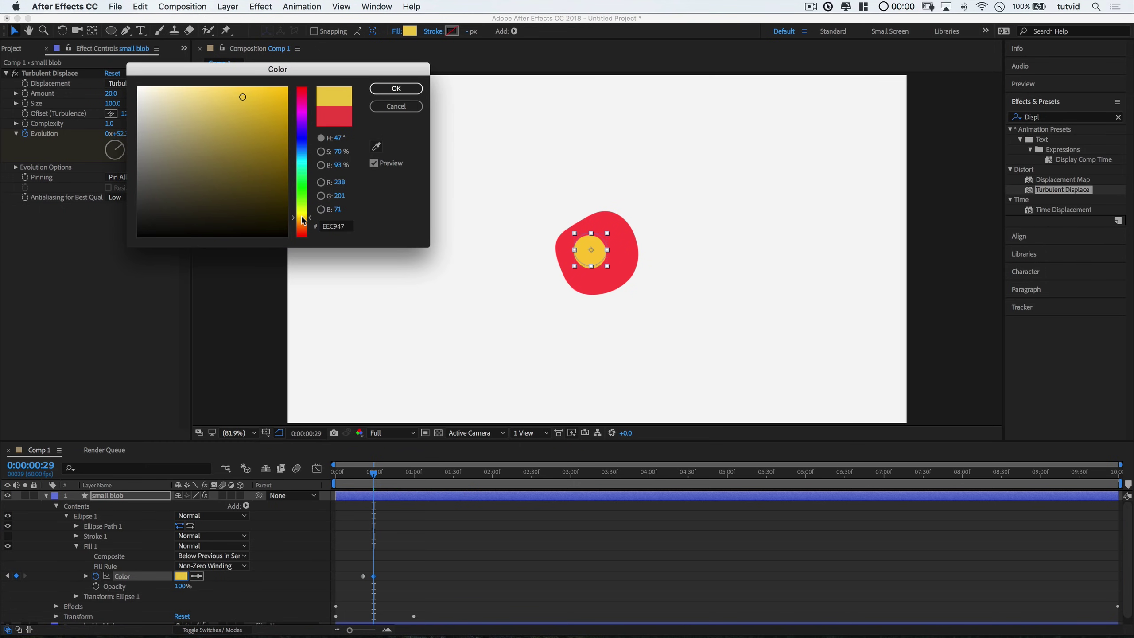
left_click(336, 227)
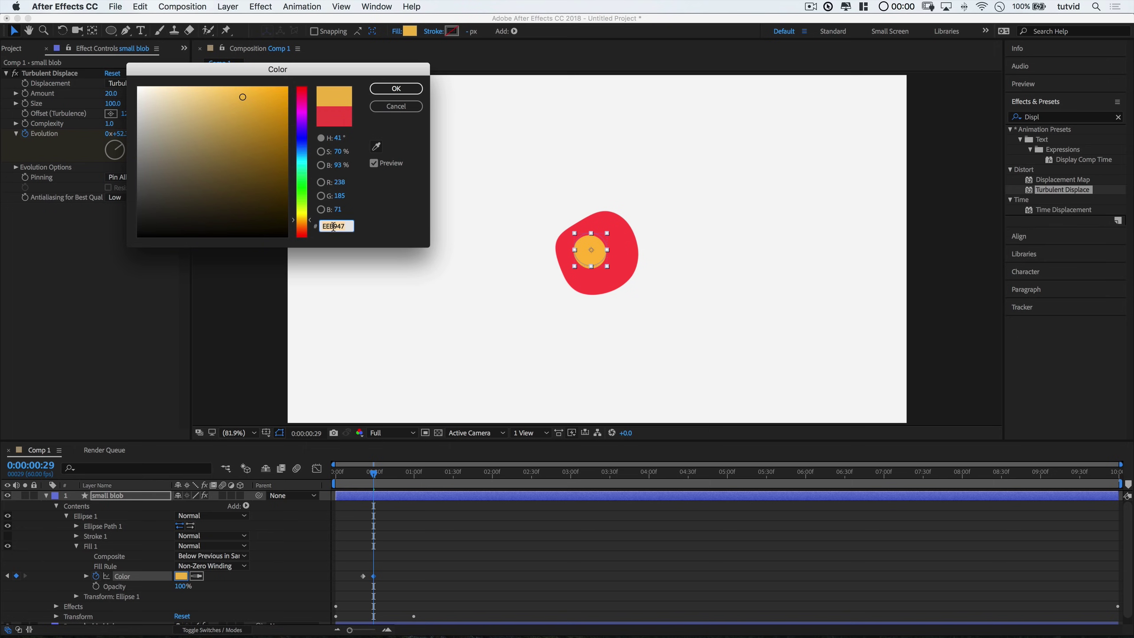
left_click(396, 90)
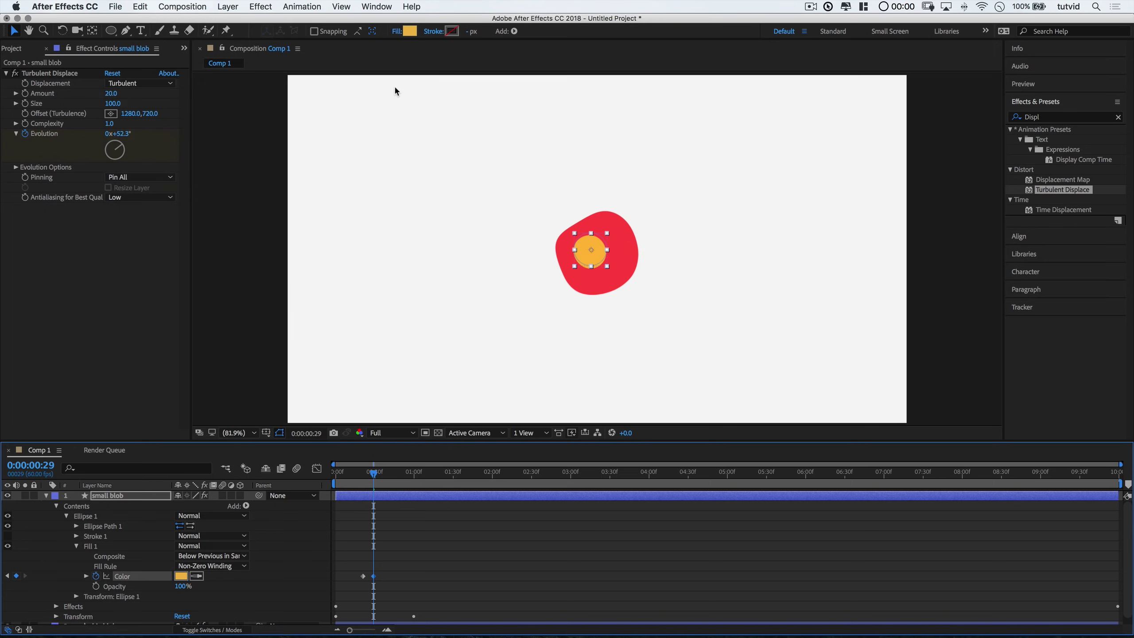
- Collapse small blob and reveal the big blob's Ellipse 1 fill settings
left_click(57, 506)
left_click(46, 495)
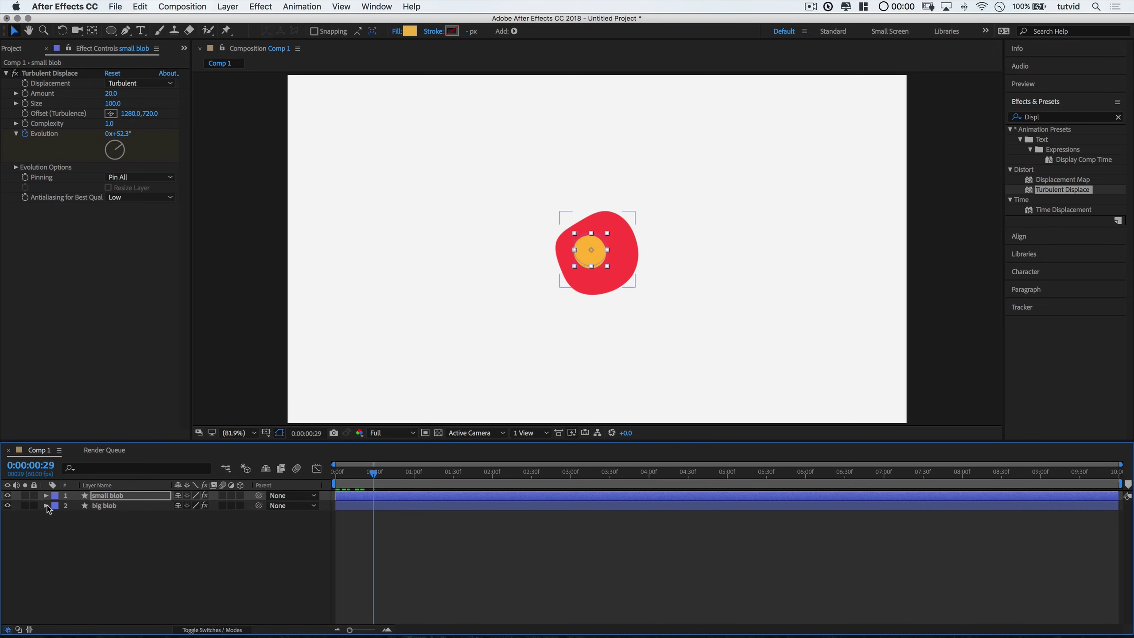
left_click(46, 505)
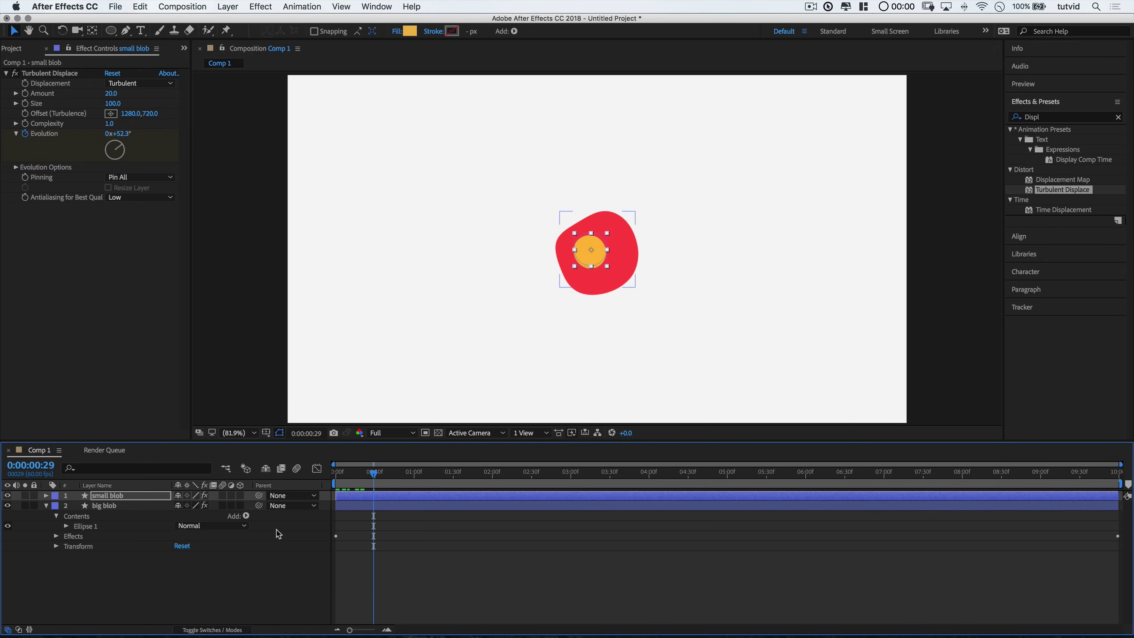
left_click(66, 527)
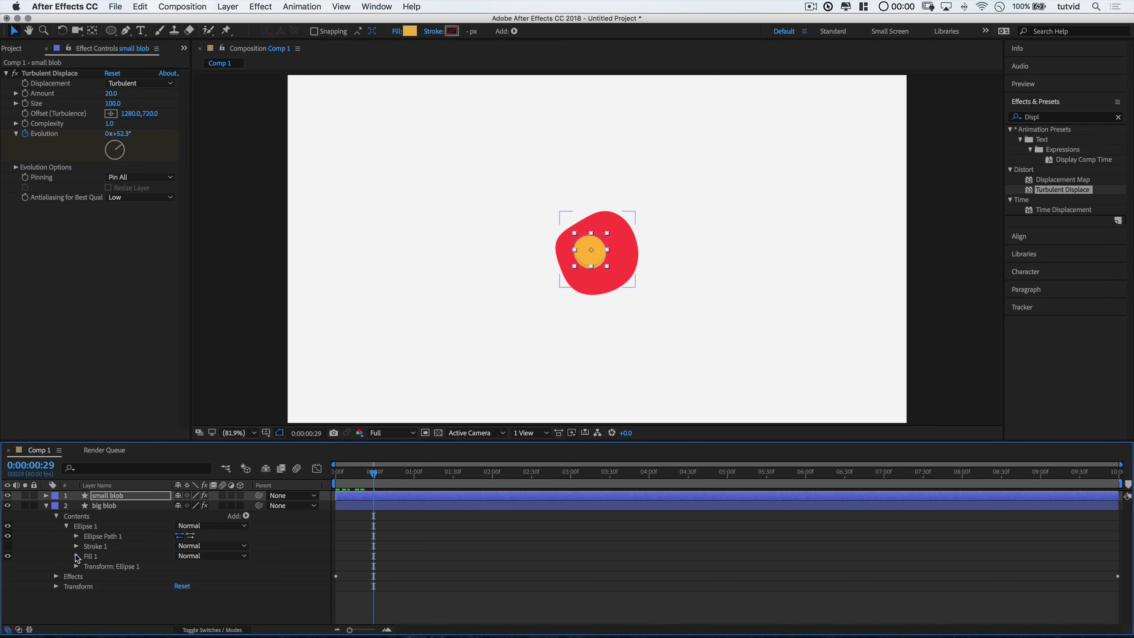
left_click(76, 556)
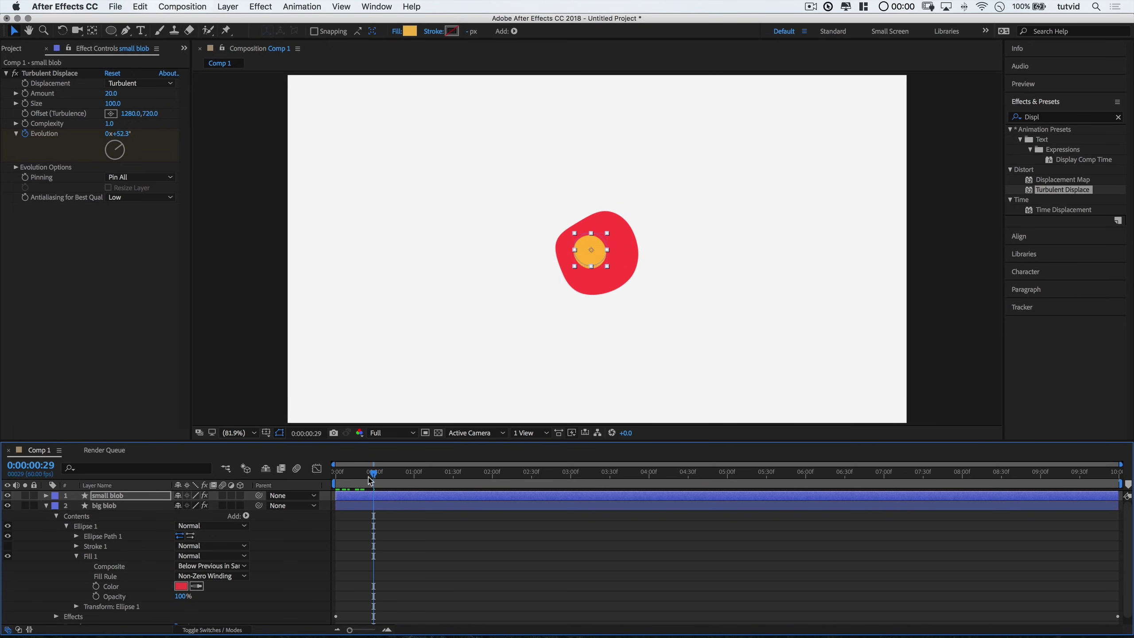
- Keyframe big blob's Fill Color from red at frame 23 to orange EEB947 at frame 29
left_click_drag(375, 476, 366, 474)
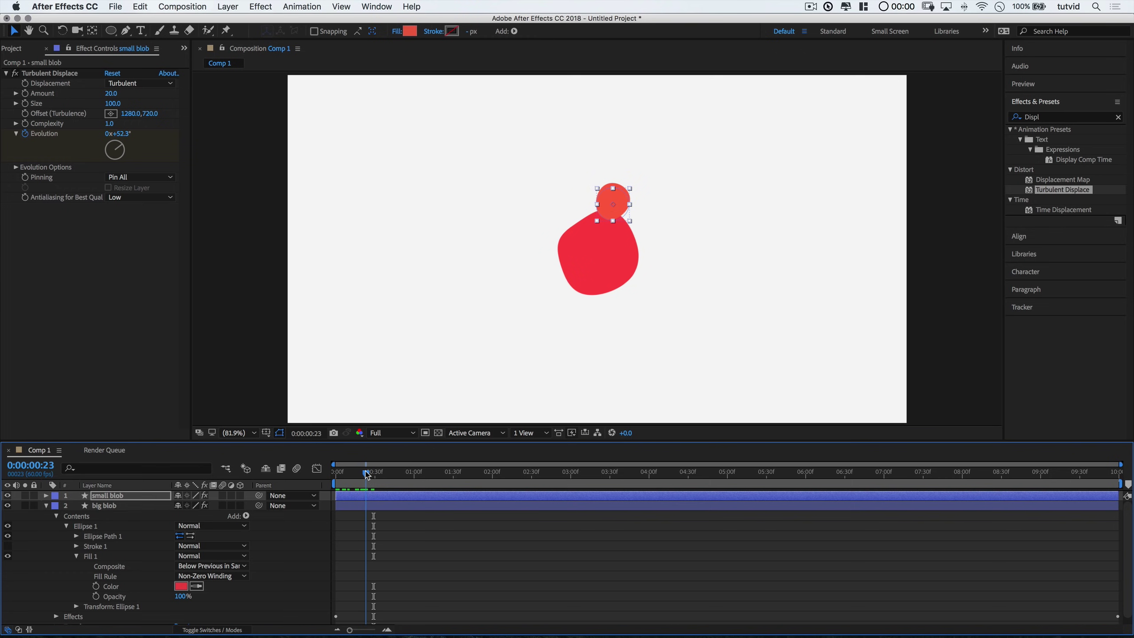
left_click(97, 586)
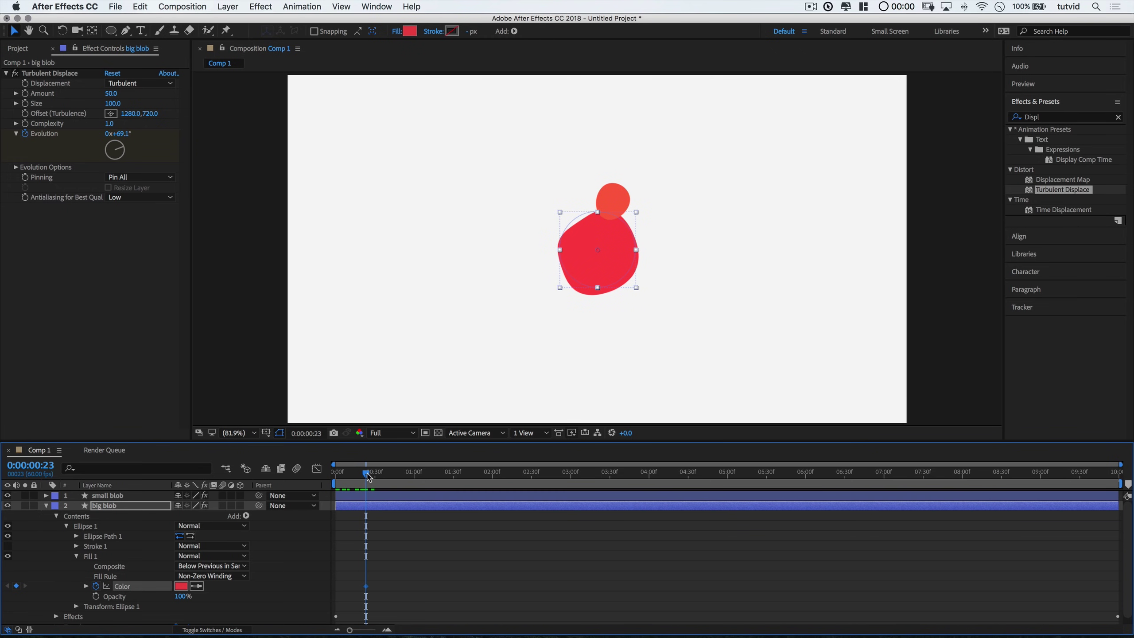
left_click_drag(367, 477, 376, 477)
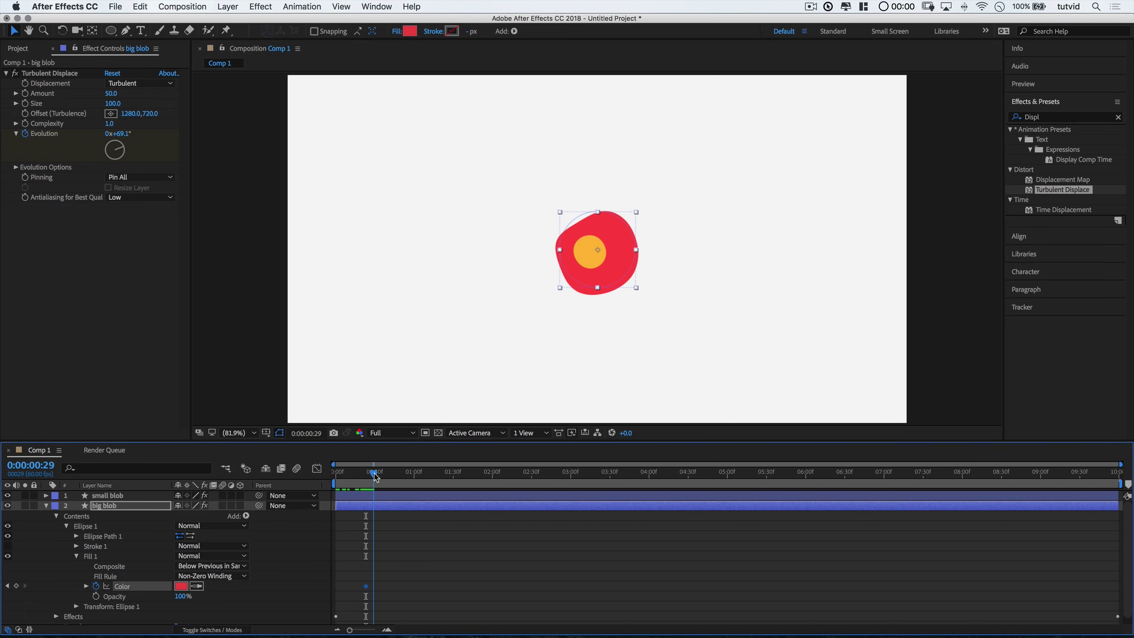
left_click(182, 588)
type("EEB947")
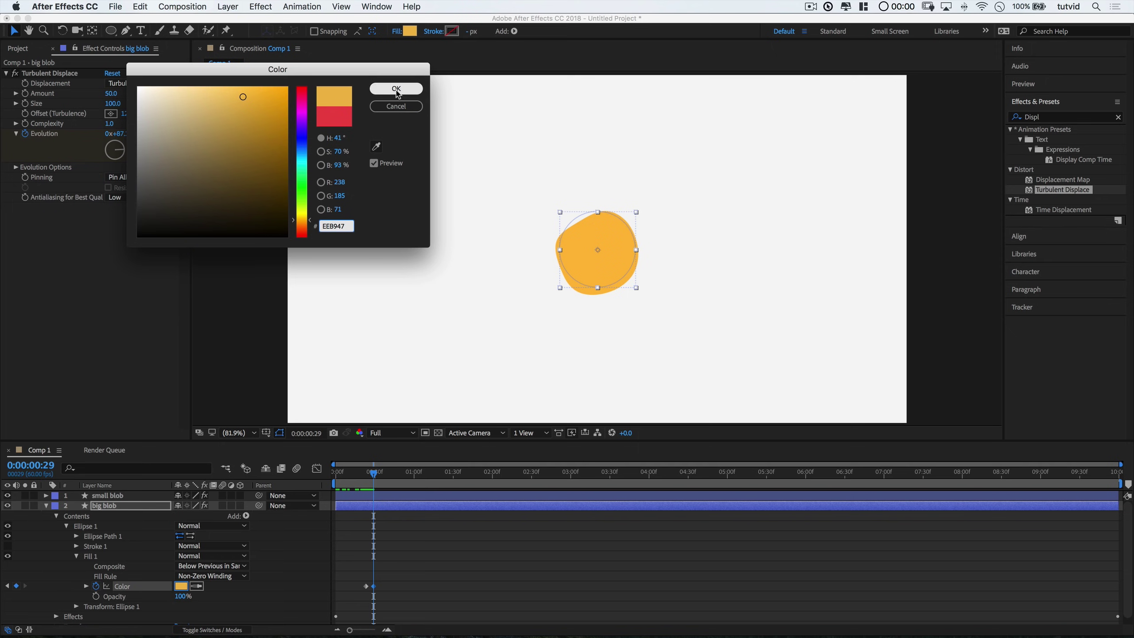
left_click(396, 89)
- Preview the blobs' red-to-orange colour change as they merge
left_click_drag(374, 480, 336, 472)
key("space")
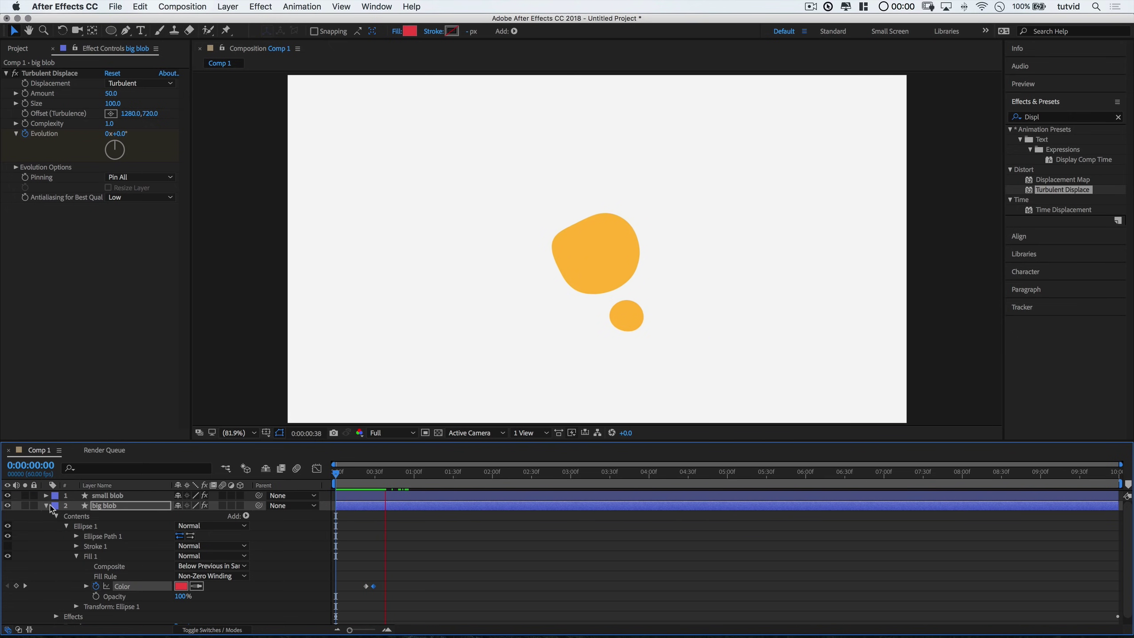
left_click(46, 505)
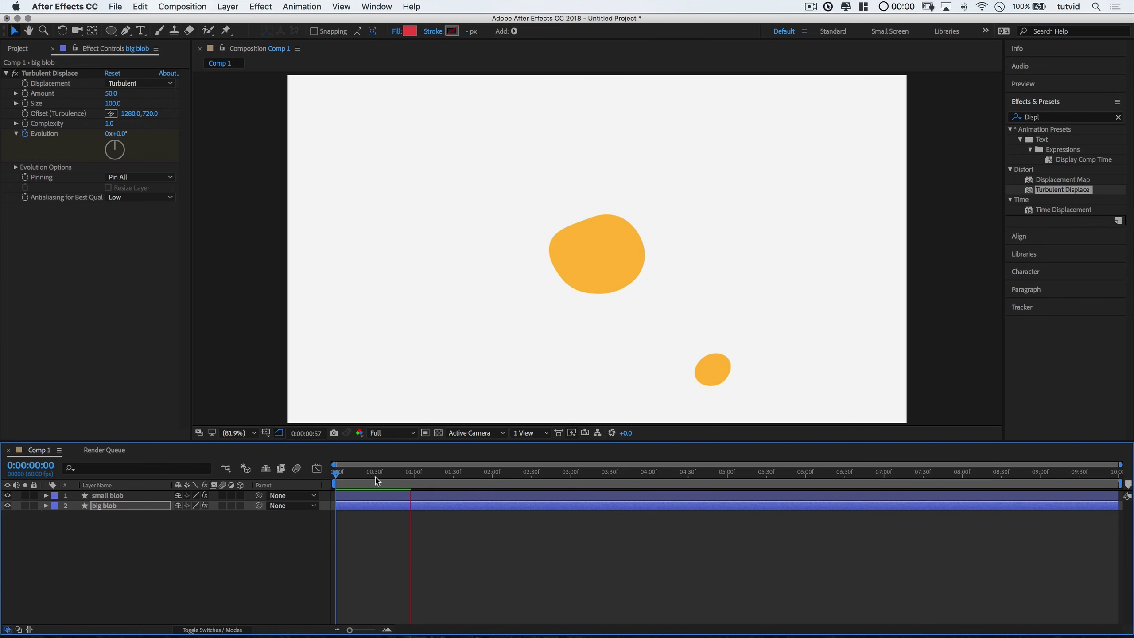
key("space")
key("space")
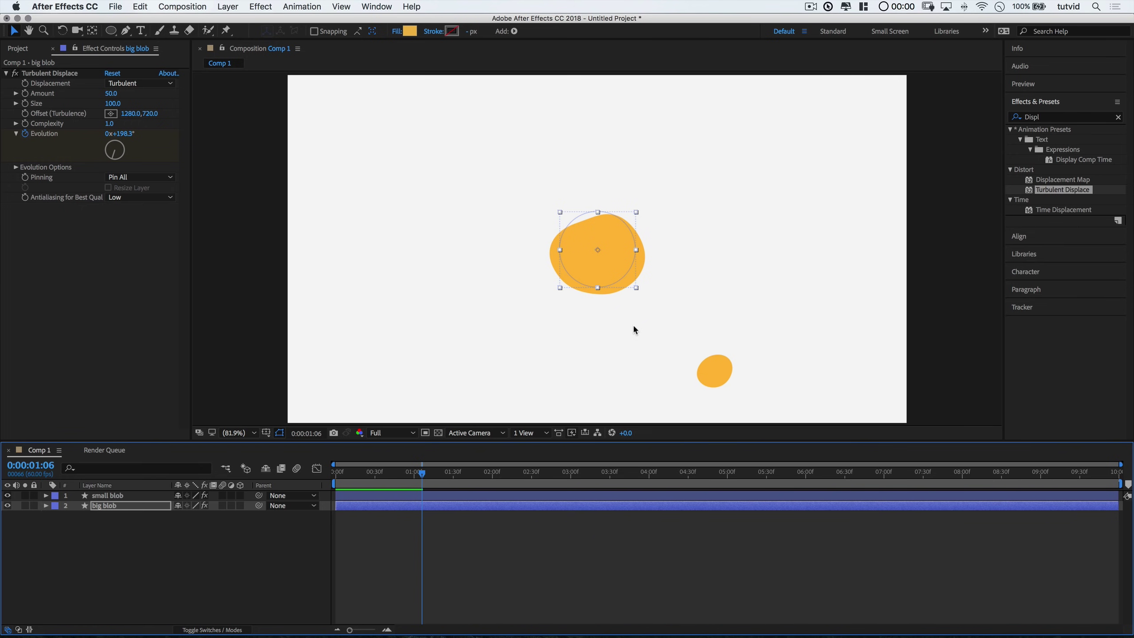
- Add a new adjustment layer to Comp 1 and move it above the small blob
right_click(143, 544)
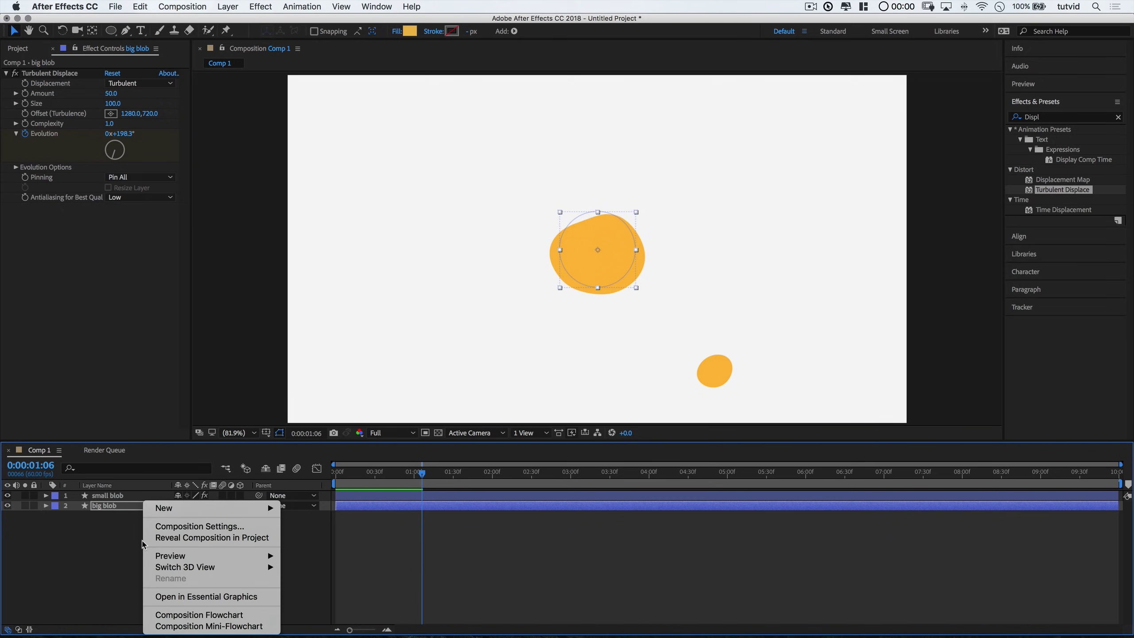
mouse_move(259, 511)
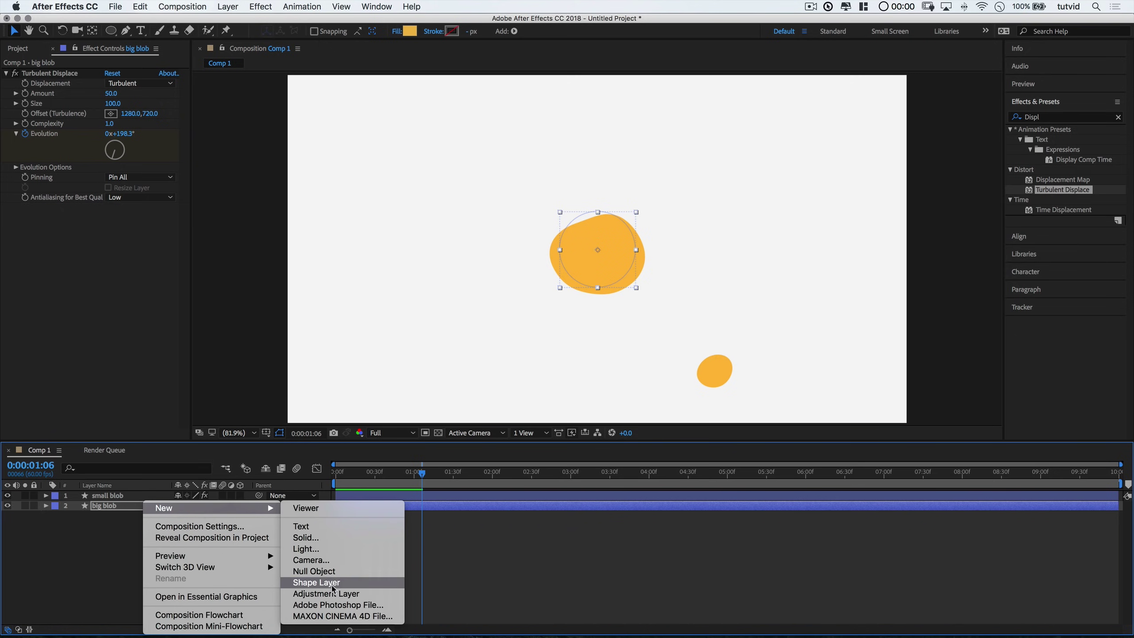
left_click(352, 594)
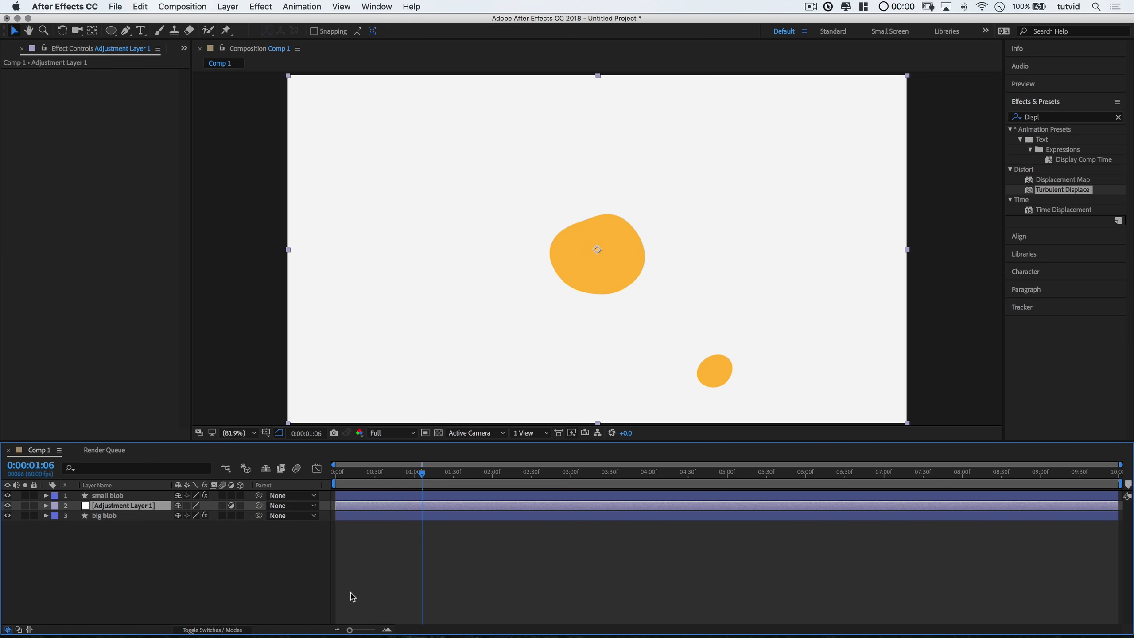
left_click_drag(126, 502, 126, 494)
- Rename the adjustment layer to stickyAdj
double_click(117, 496)
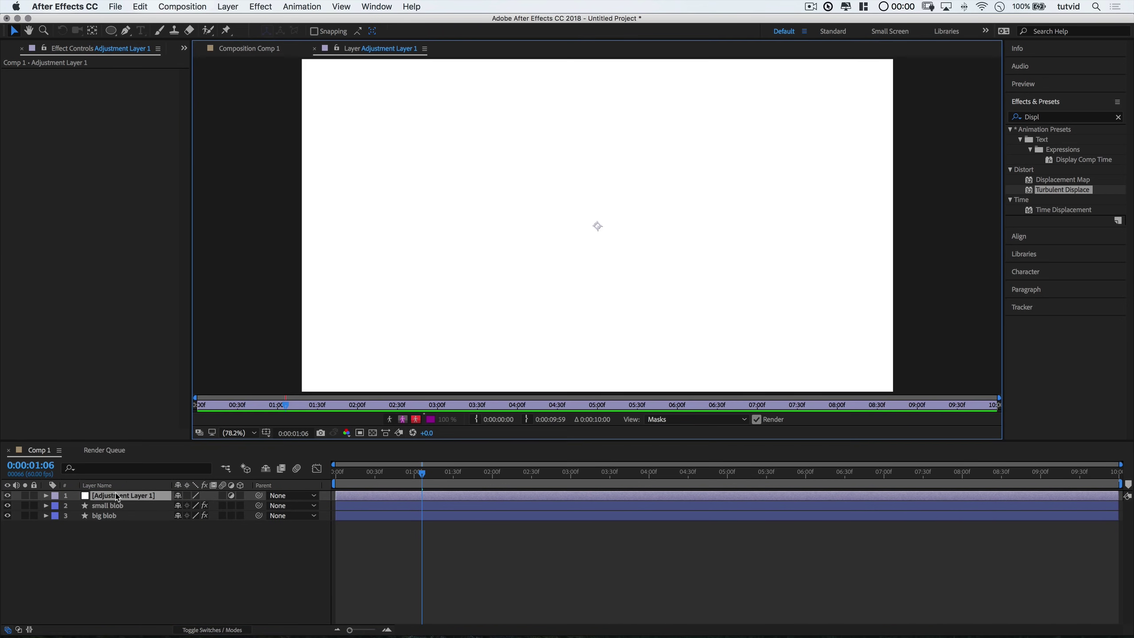
left_click(315, 49)
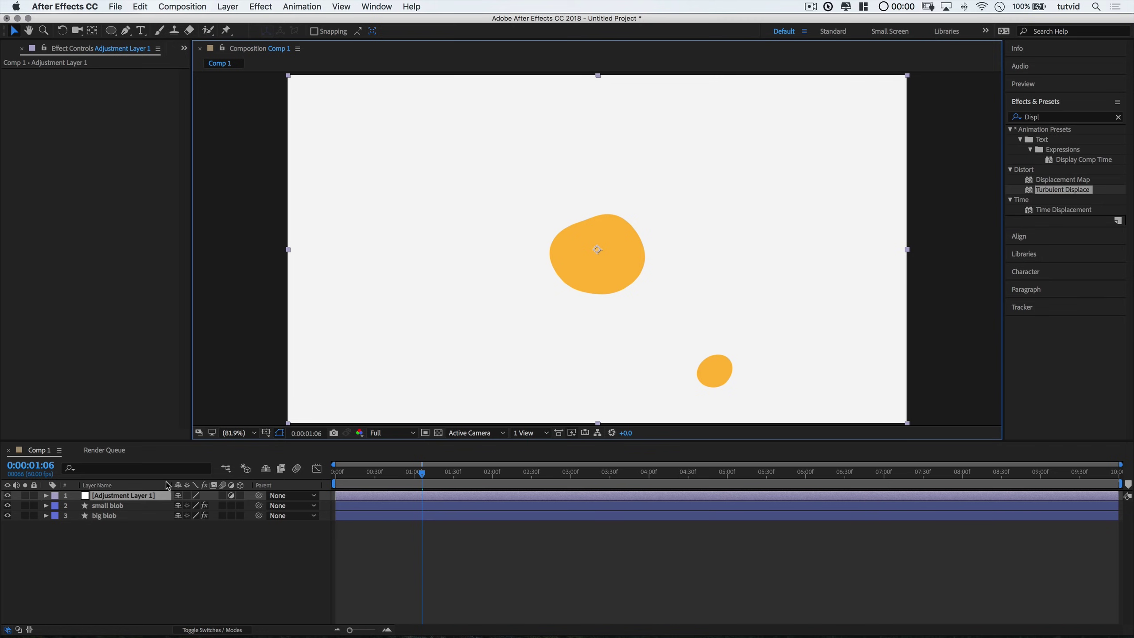
right_click(140, 500)
left_click(202, 628)
type("stickyAdj")
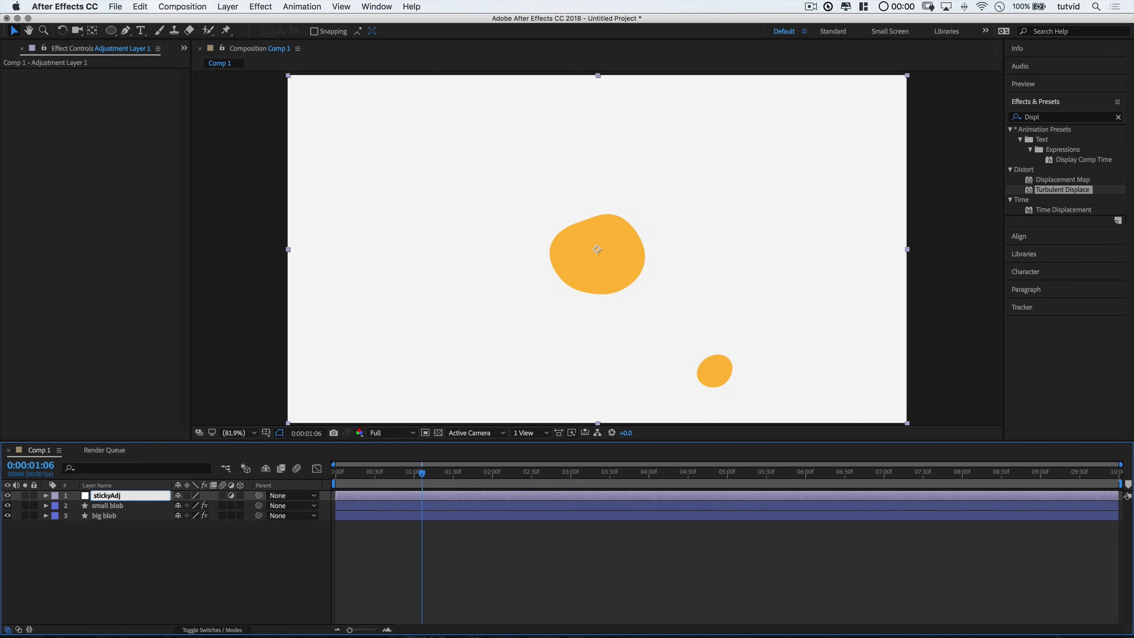
key("Return")
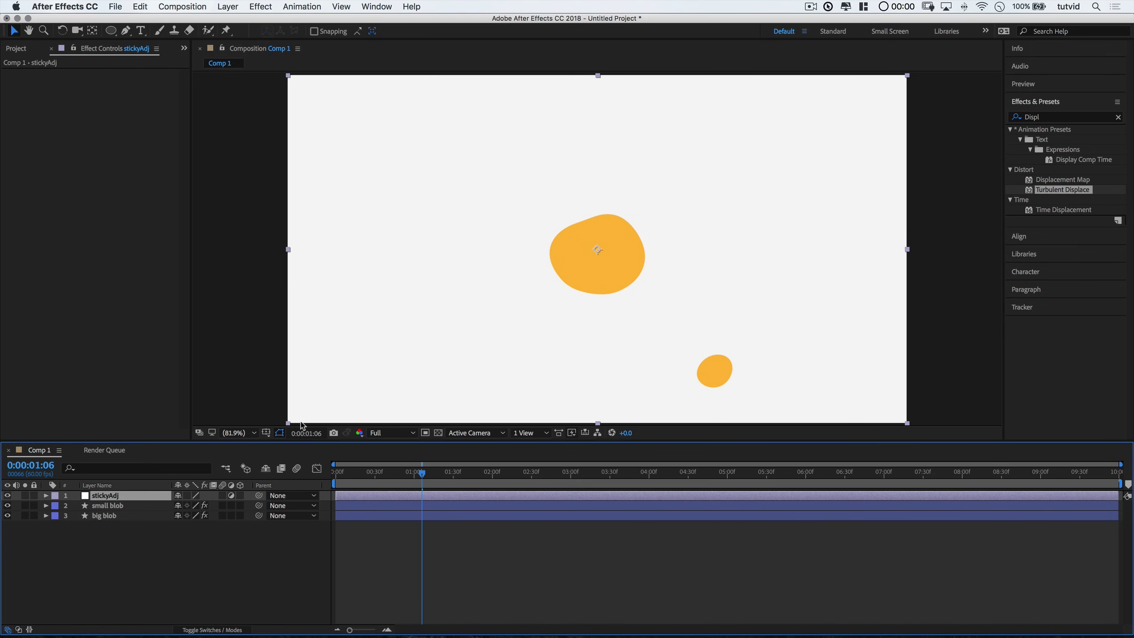
- Apply Fast Blur (Legacy) to stickyAdj with Blurriness set to 100
left_click(1038, 118)
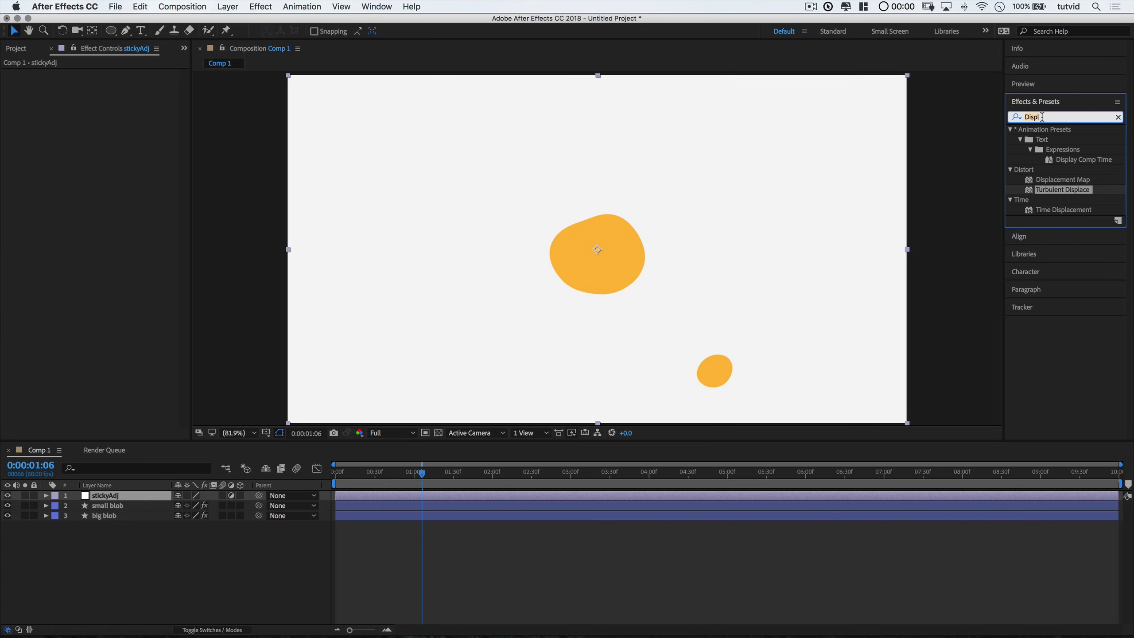
type("Fast")
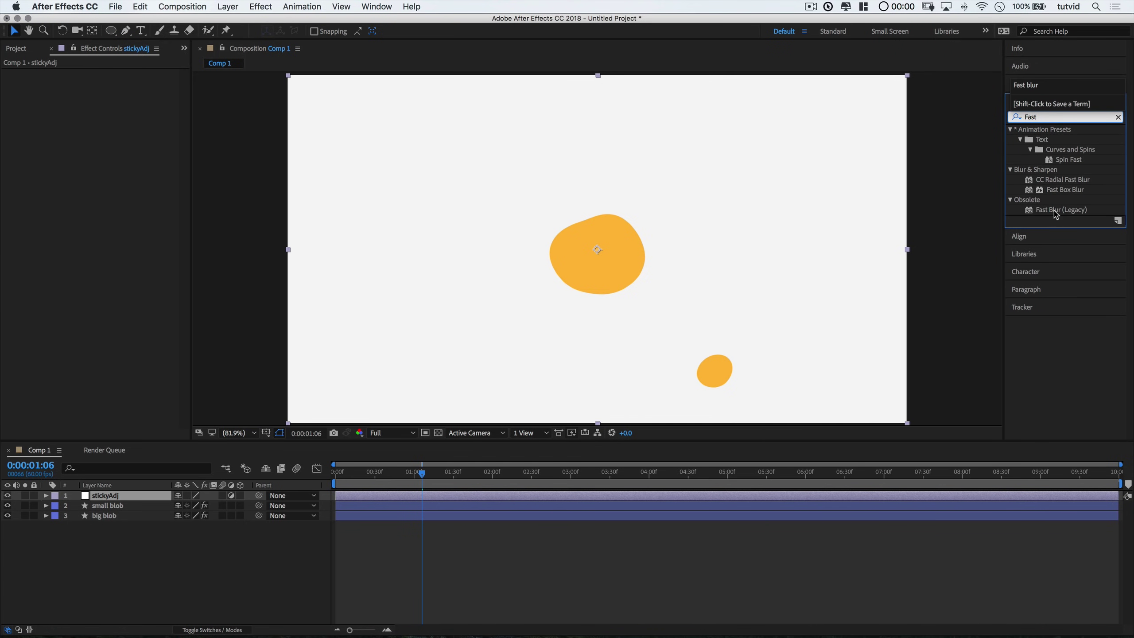
left_click_drag(1056, 211, 506, 358)
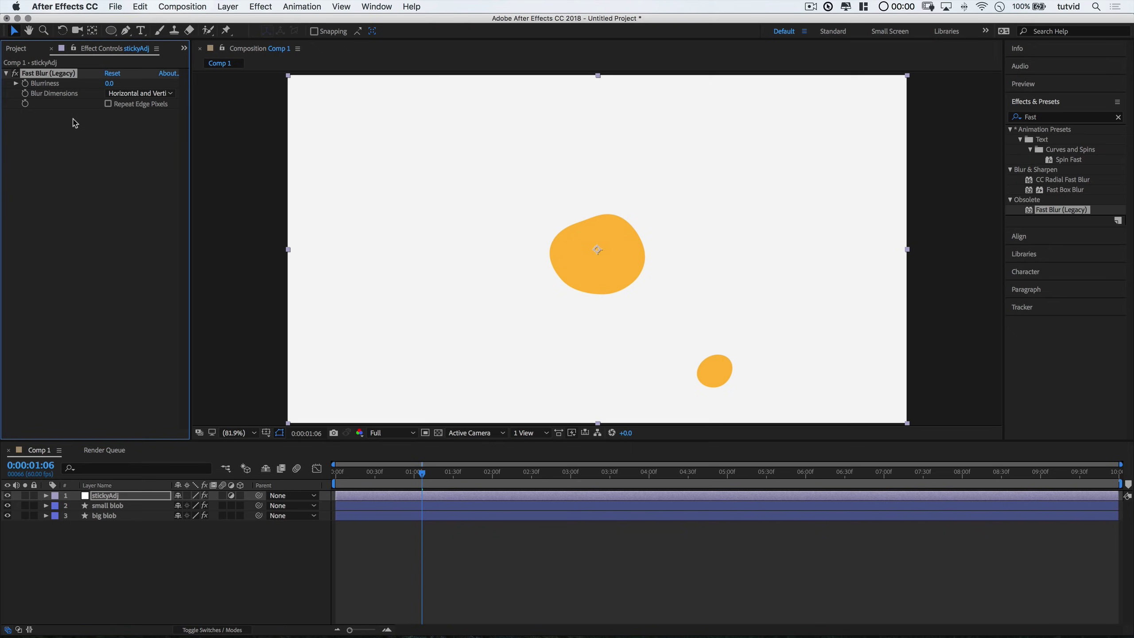
left_click(109, 84)
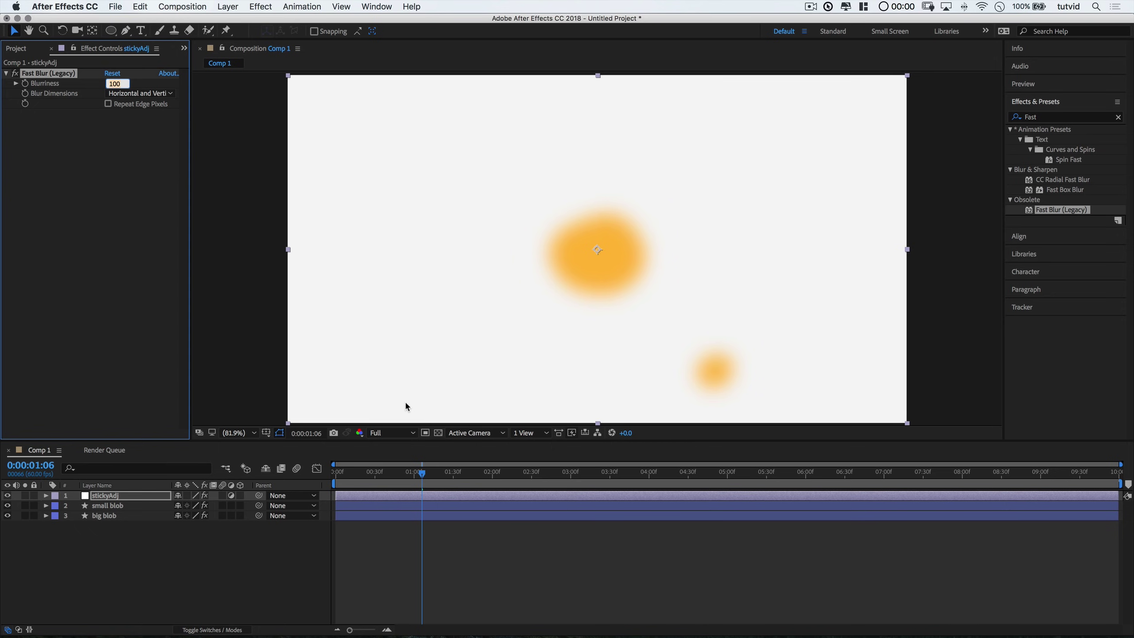
left_click(70, 258)
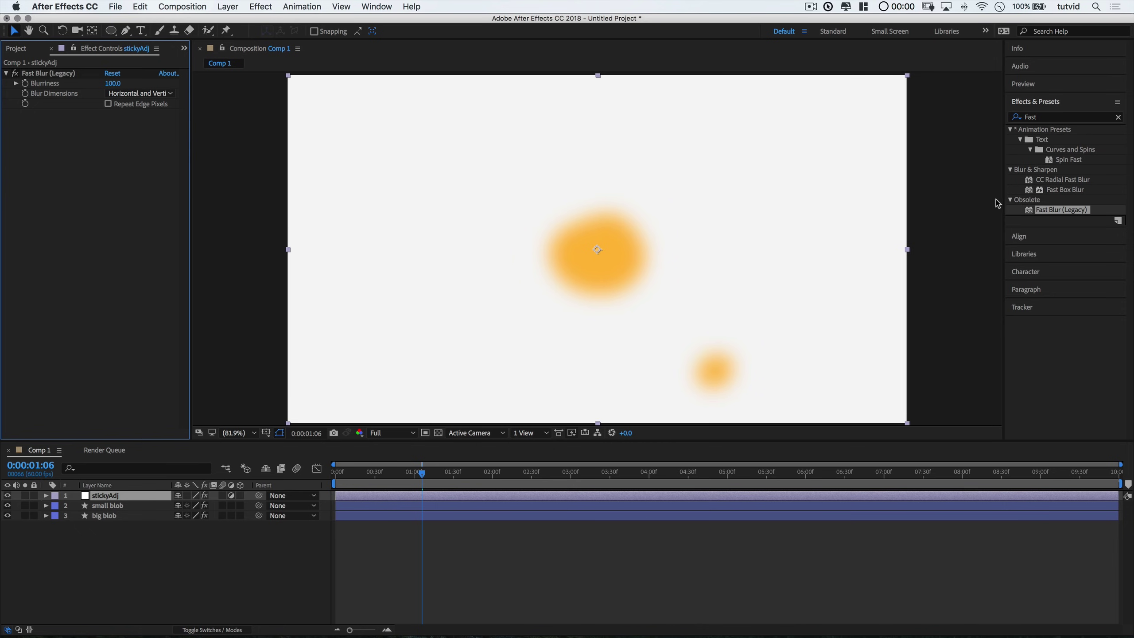
- Apply Simple Choker to stickyAdj with Choke Matte set to 100
left_click(1032, 117)
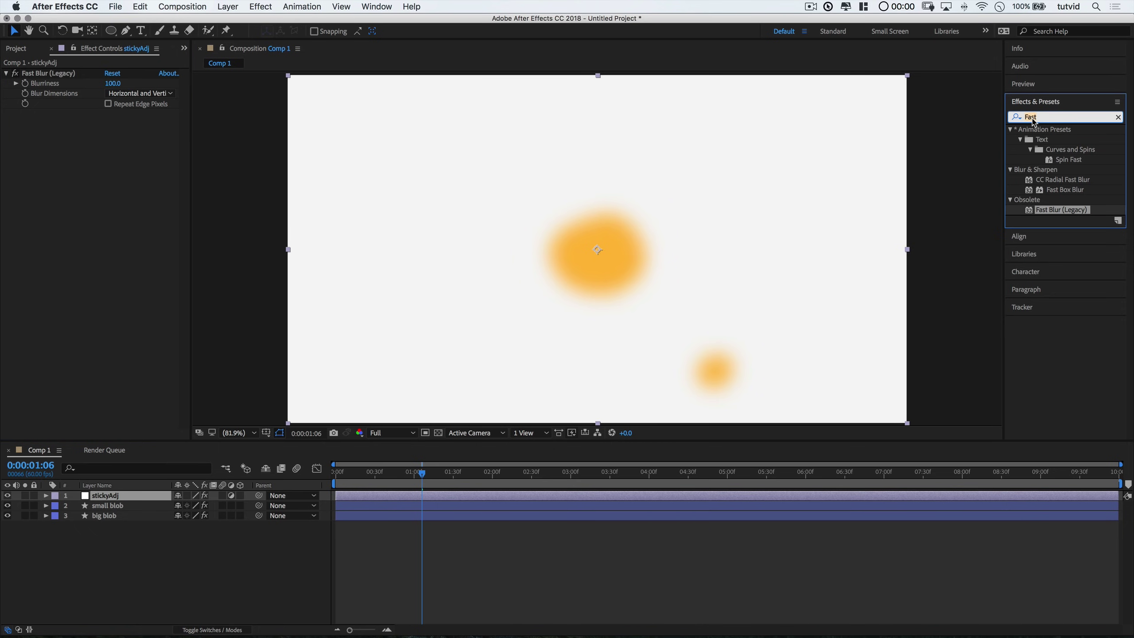
type("Cho")
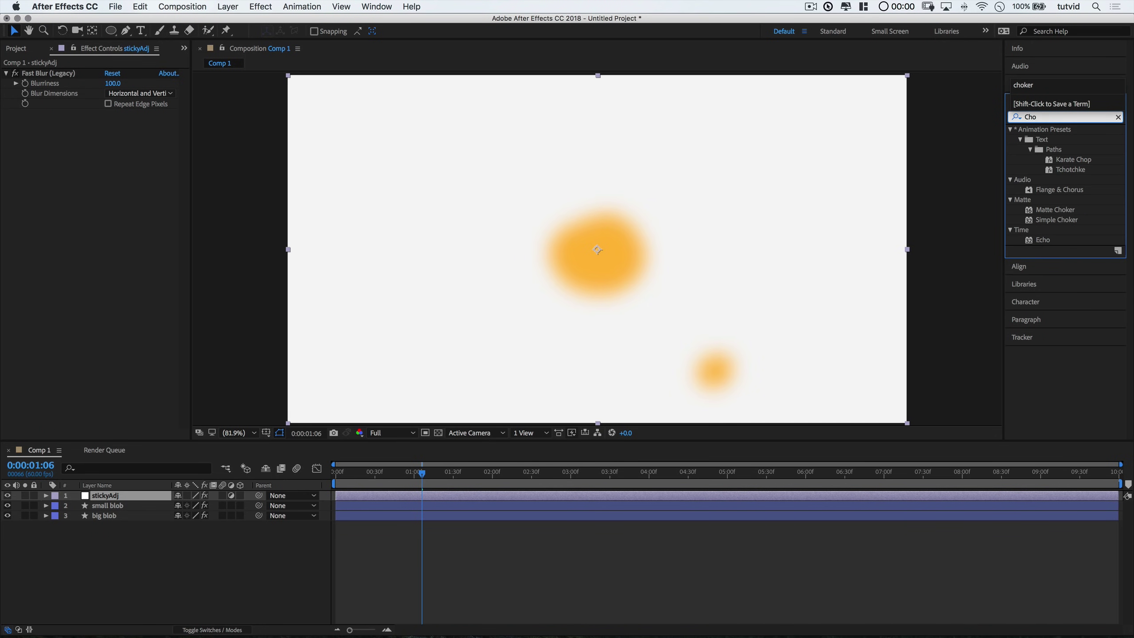
left_click_drag(1059, 220, 654, 232)
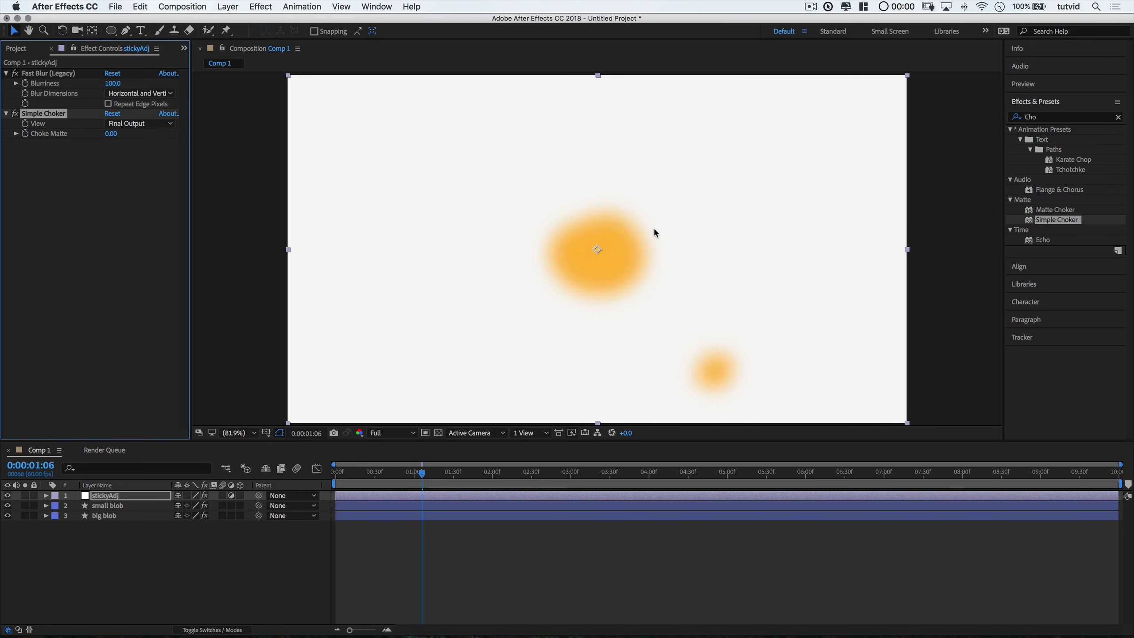
left_click(111, 134)
type("100")
key("Tab")
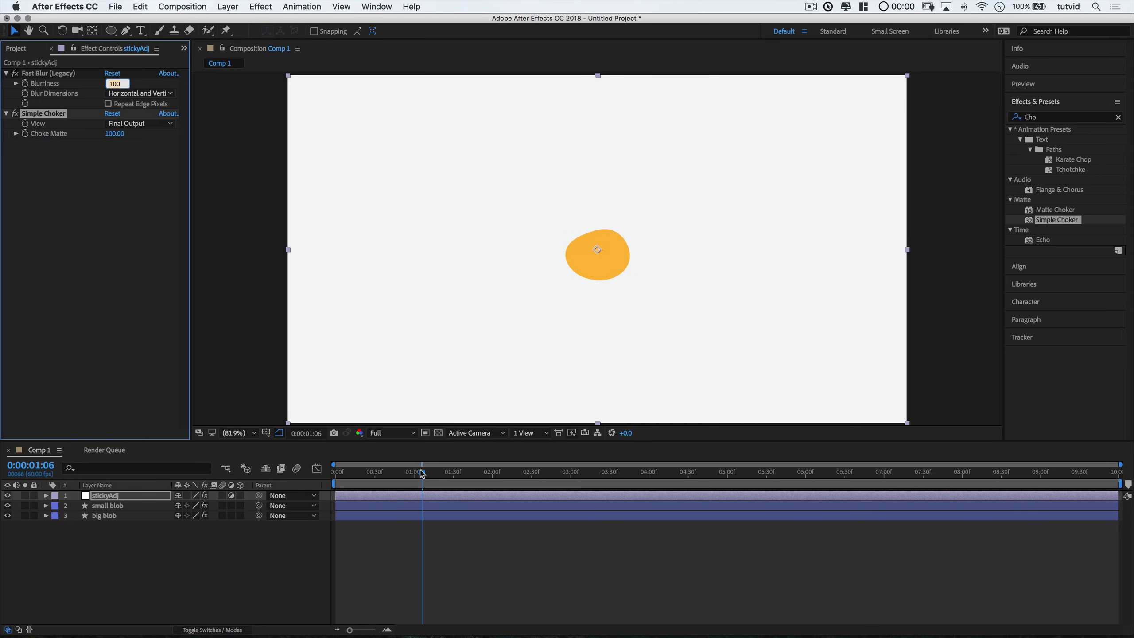
- Check the blobs over time, then lower Blurriness and Choke Matte both to 35
mouse_move(422, 473)
left_mouse_down()
mouse_move(403, 473)
mouse_move(429, 473)
left_mouse_up()
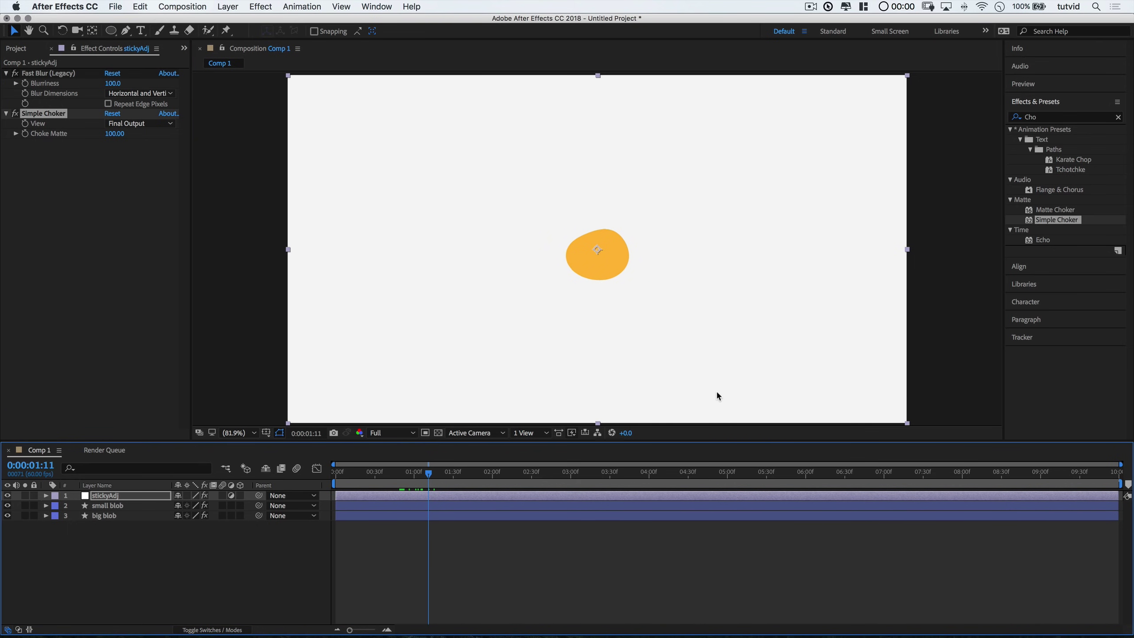
left_click(113, 83)
key("Return")
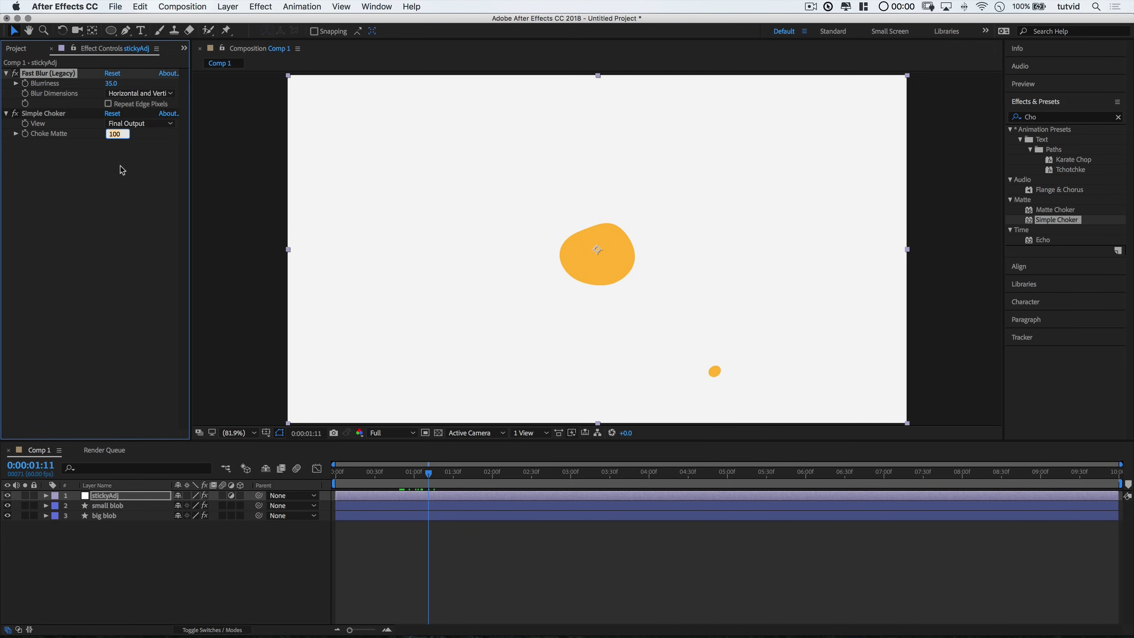
left_click(117, 135)
type("35")
key("Tab")
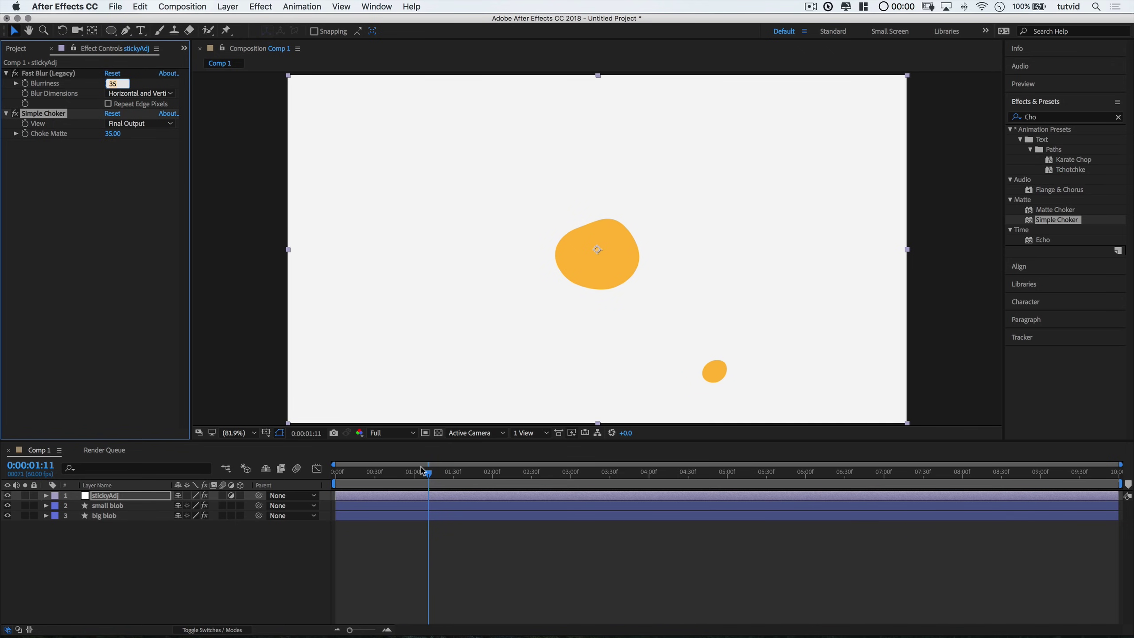
left_click_drag(421, 470, 337, 471)
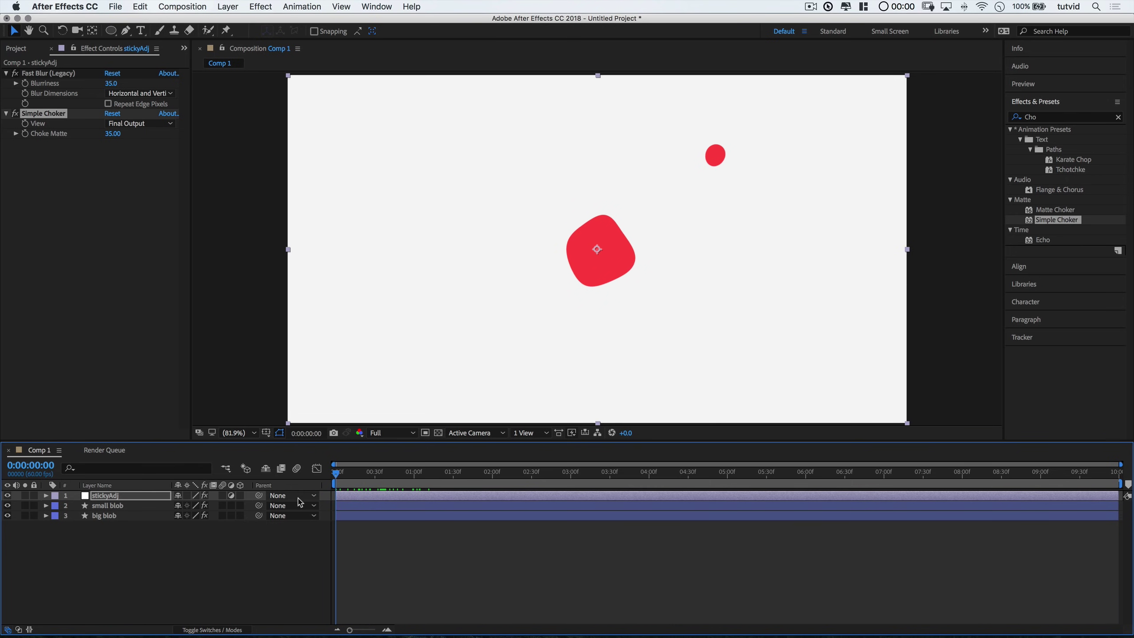
key("space")
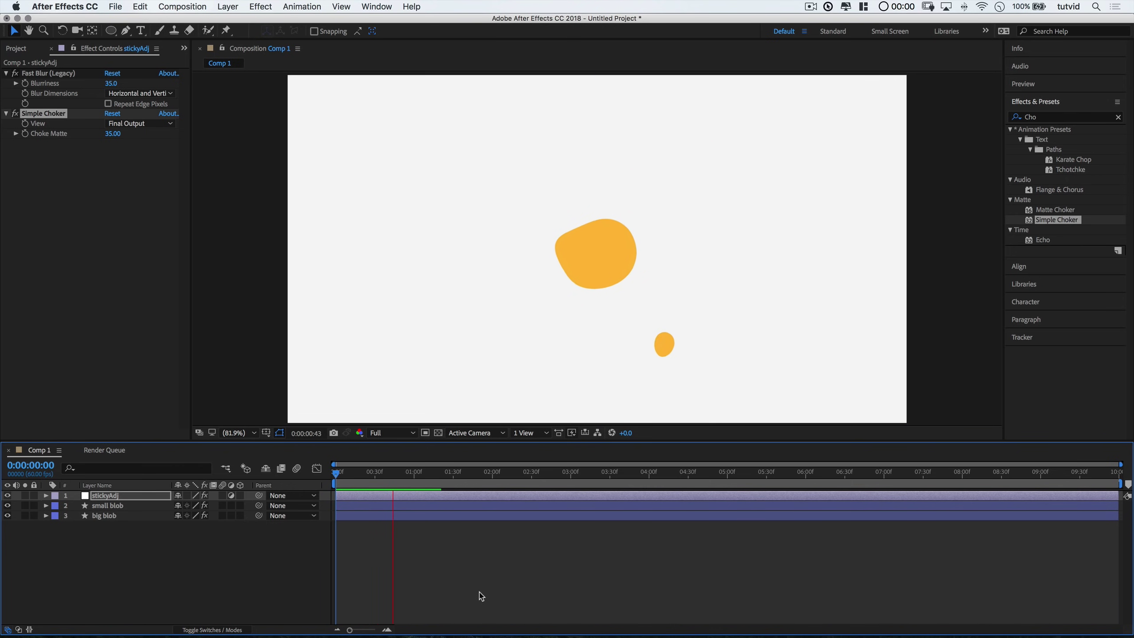
key("space")
key("space")
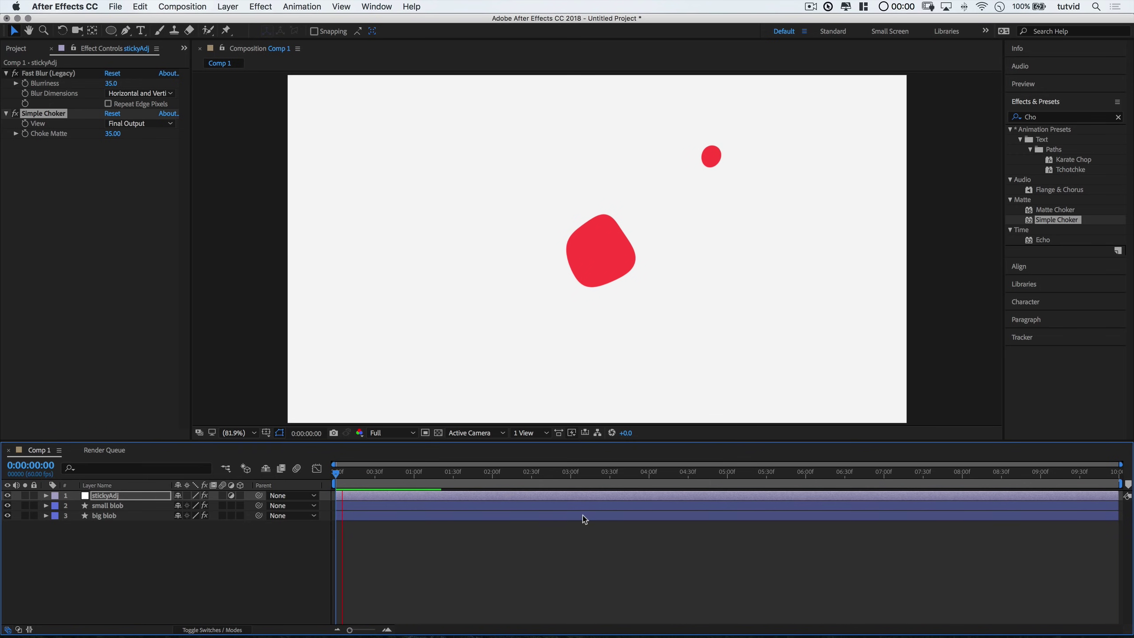
key("space")
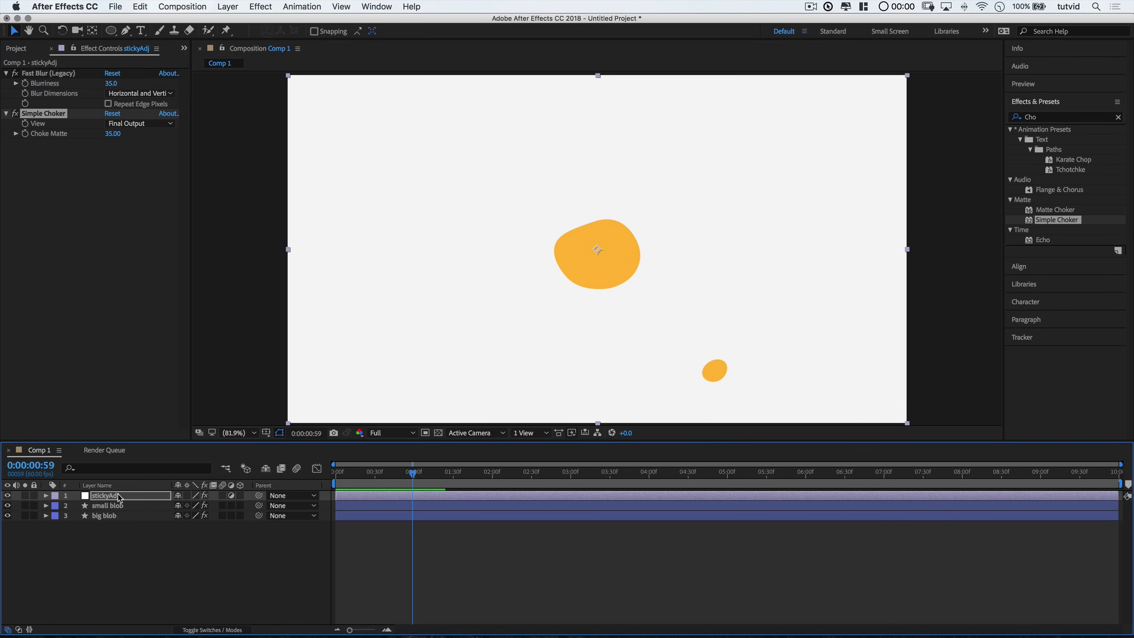
key("space")
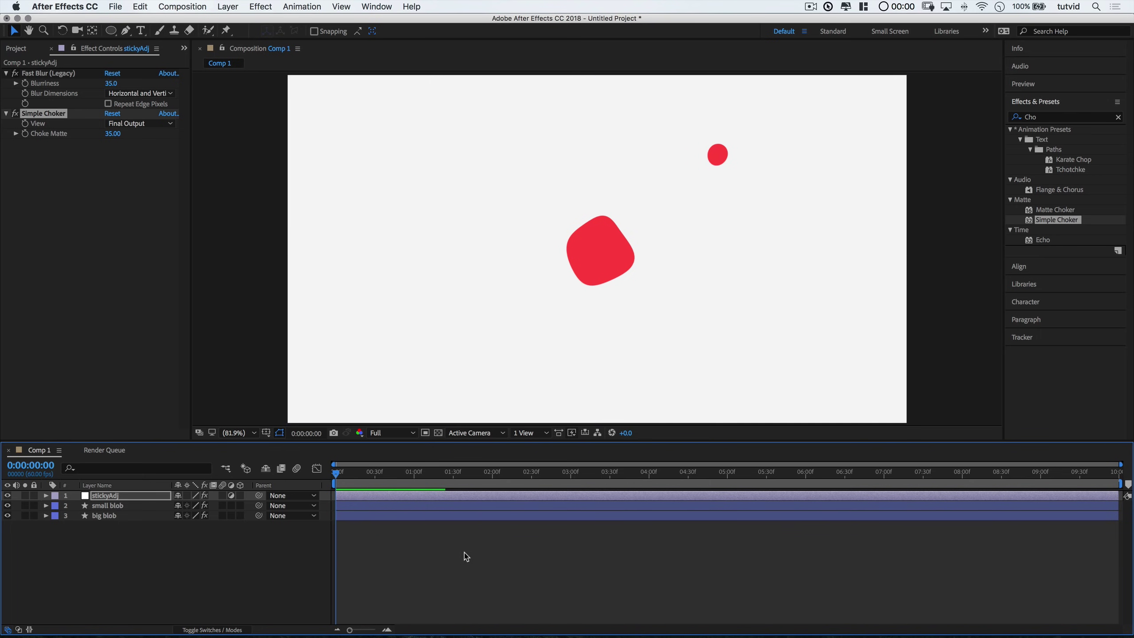
key("space")
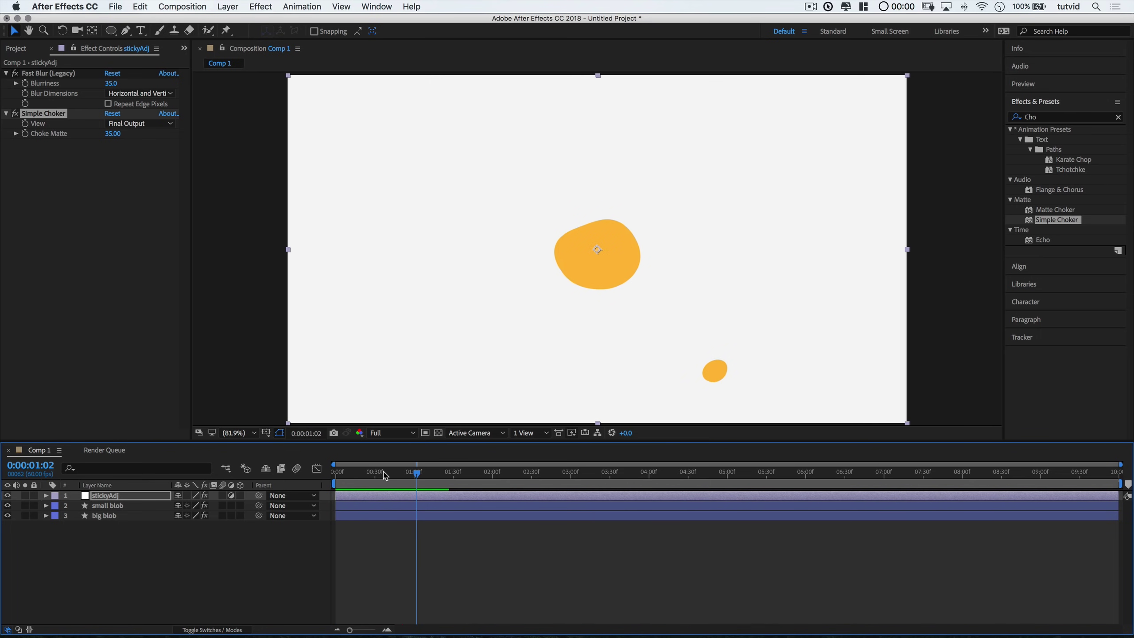
key("space")
key("space")
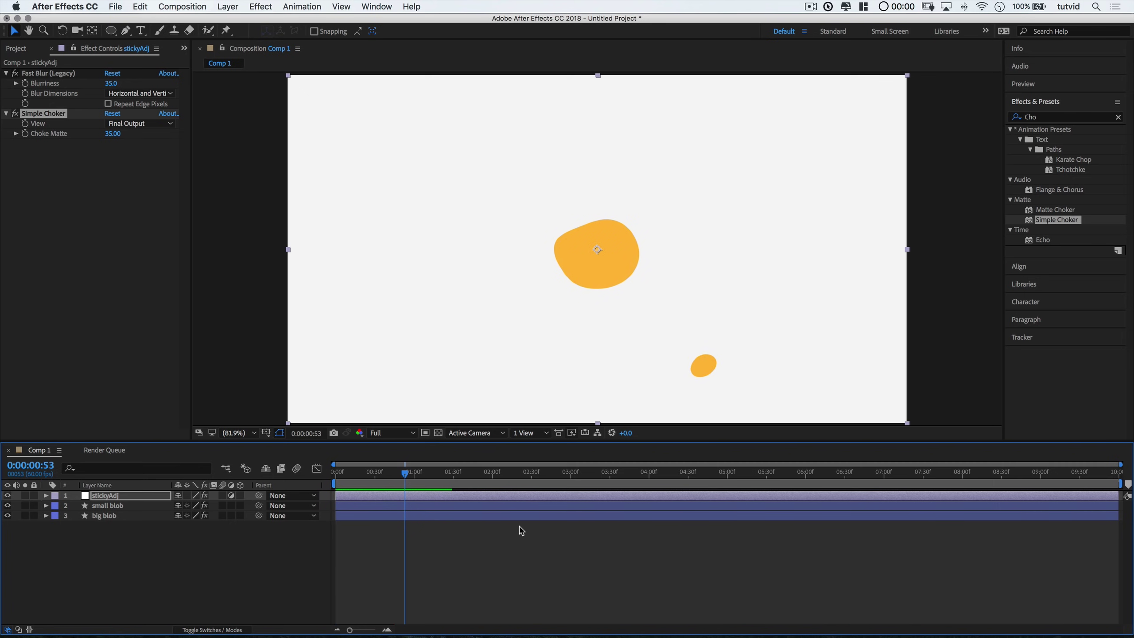
key("Home")
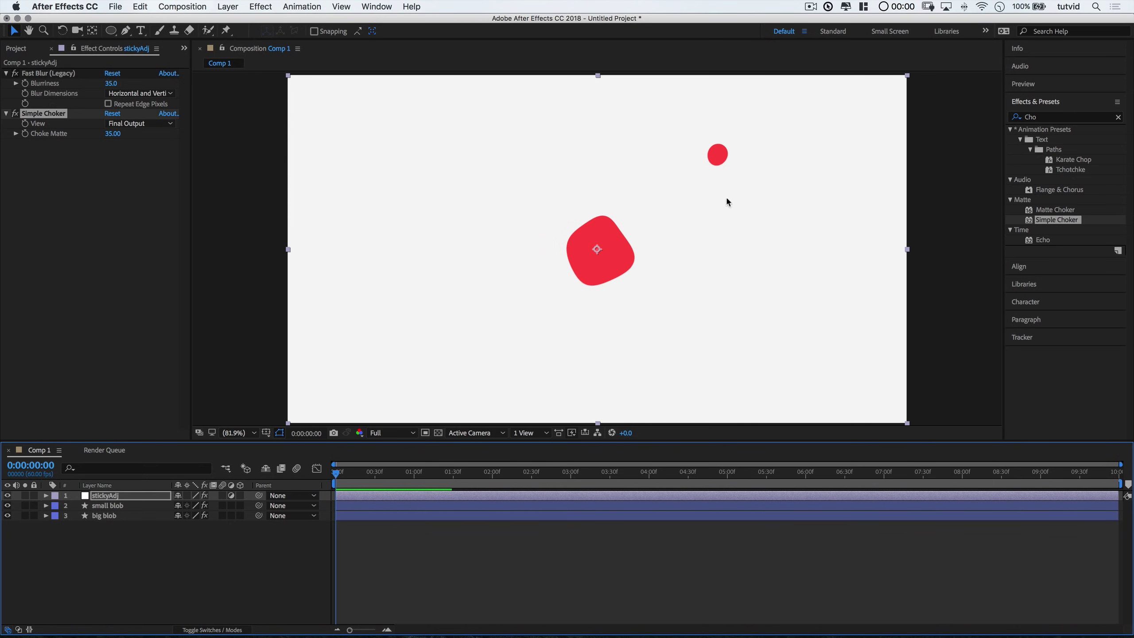